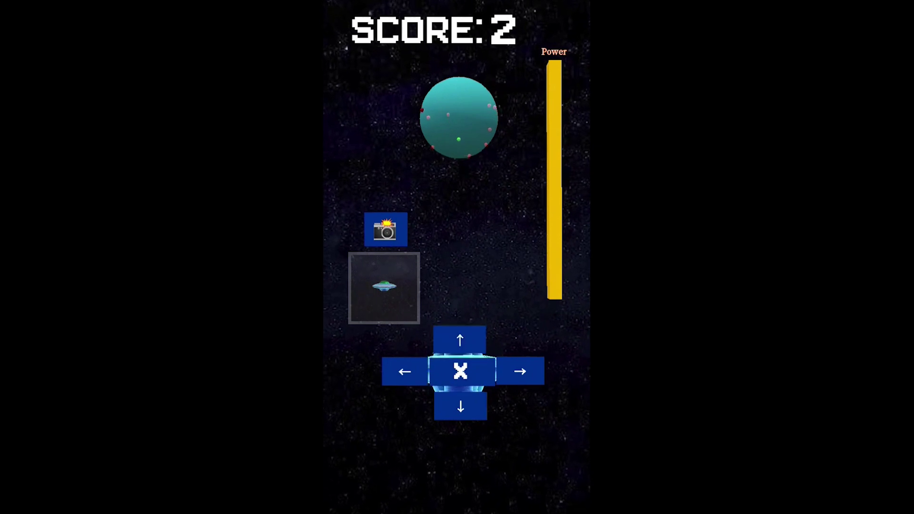
click(520, 371)
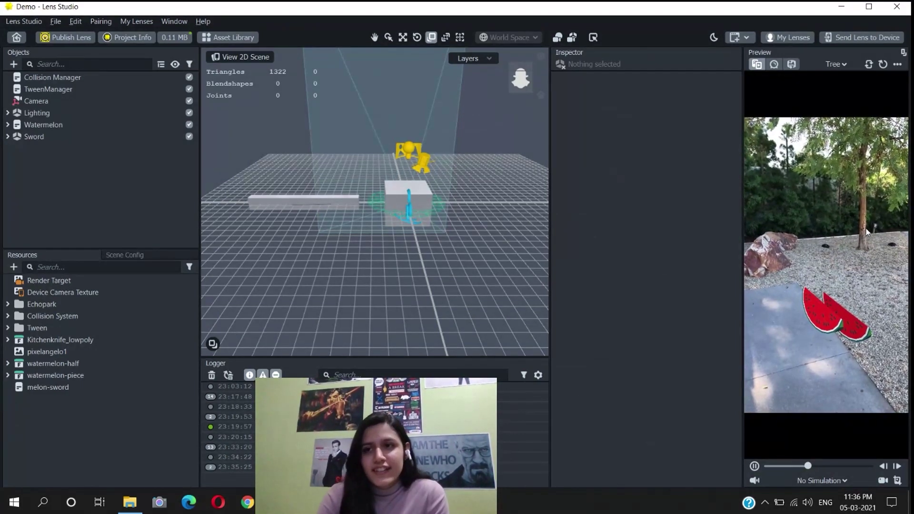
Restart the preview and look over the Watermelon, Camera and Lighting objects' settings.
click(884, 64)
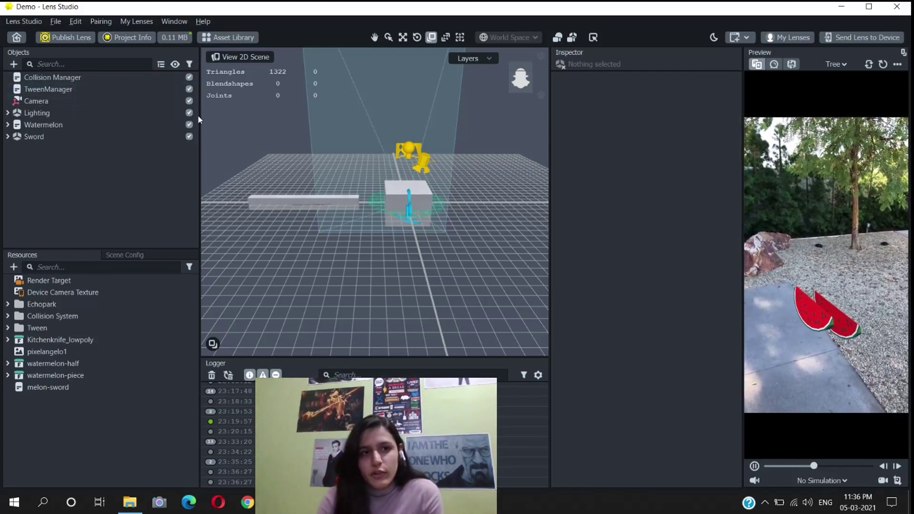
click(36, 113)
click(43, 124)
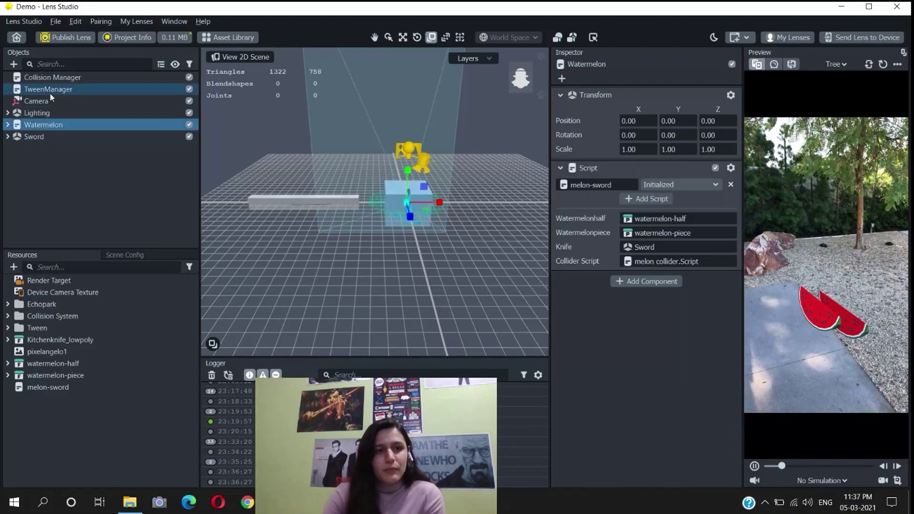
click(55, 101)
click(60, 116)
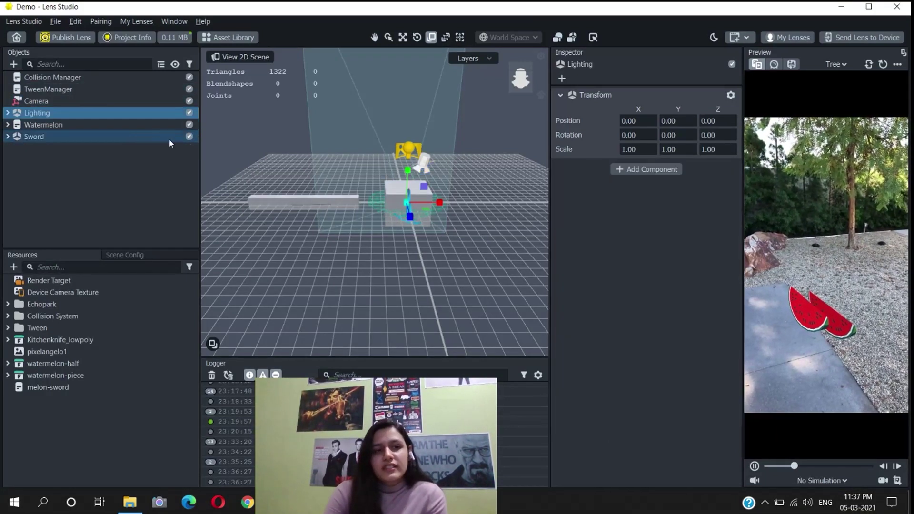
Disable the Watermelon and Sword objects in the scene and clear the selection.
click(189, 124)
click(189, 136)
click(157, 164)
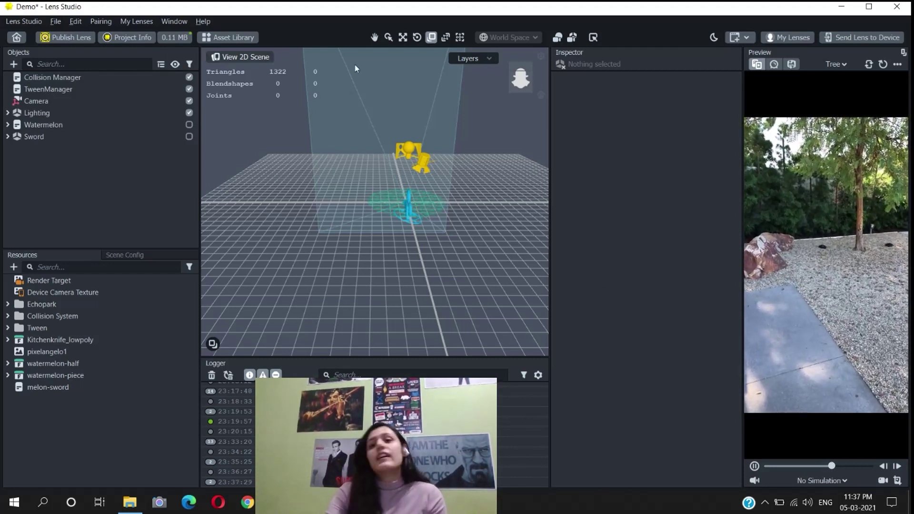
Look through the available preview media, keeping the Tree scene.
click(836, 64)
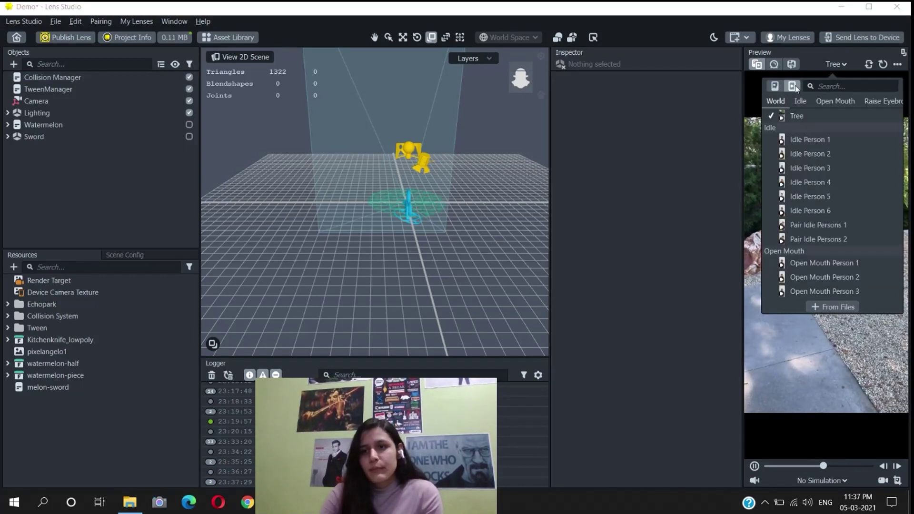
click(852, 58)
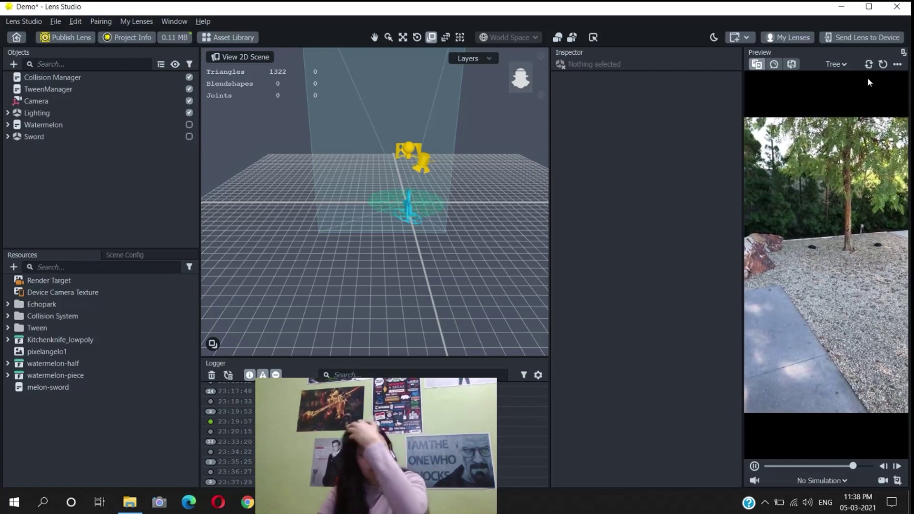
Examine the Camera object's settings and the list of object types that can be added to the scene.
click(36, 101)
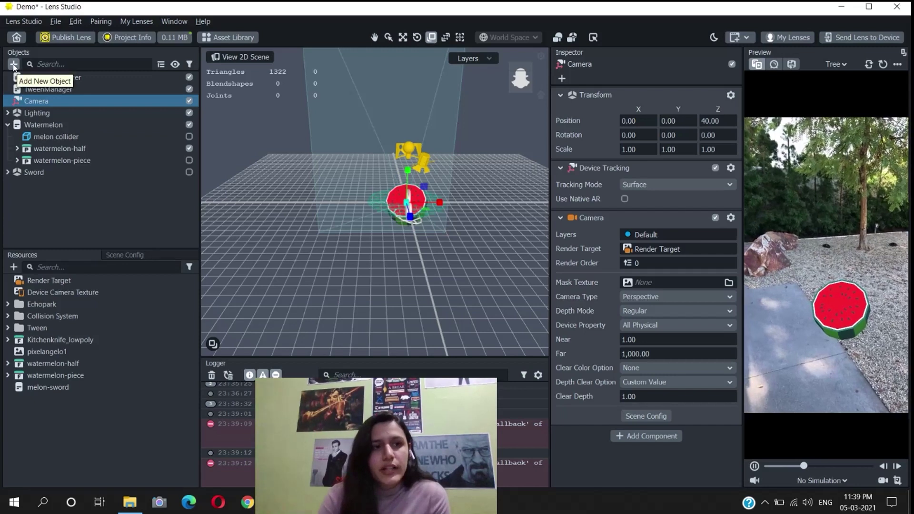
click(14, 65)
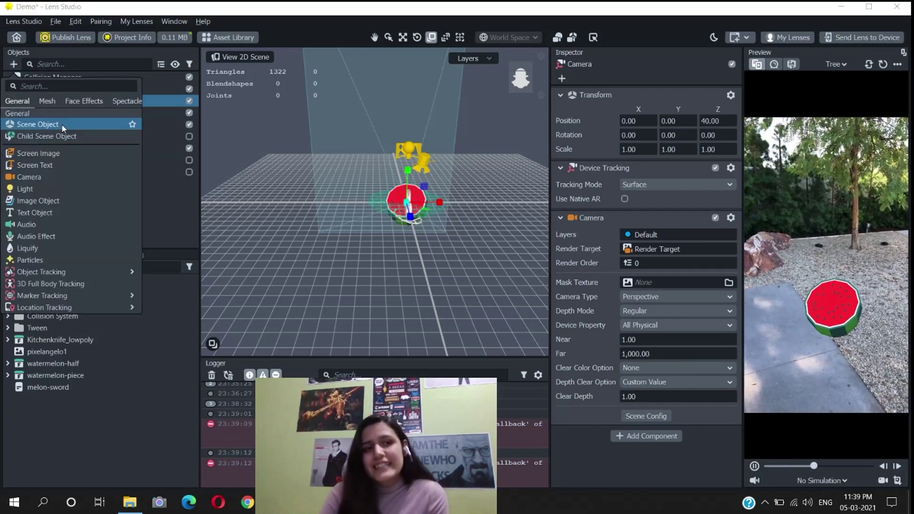
click(76, 385)
Examine the imported watermelon-half resource and the transform and material of its Sphere.063 mesh in the scene.
click(47, 363)
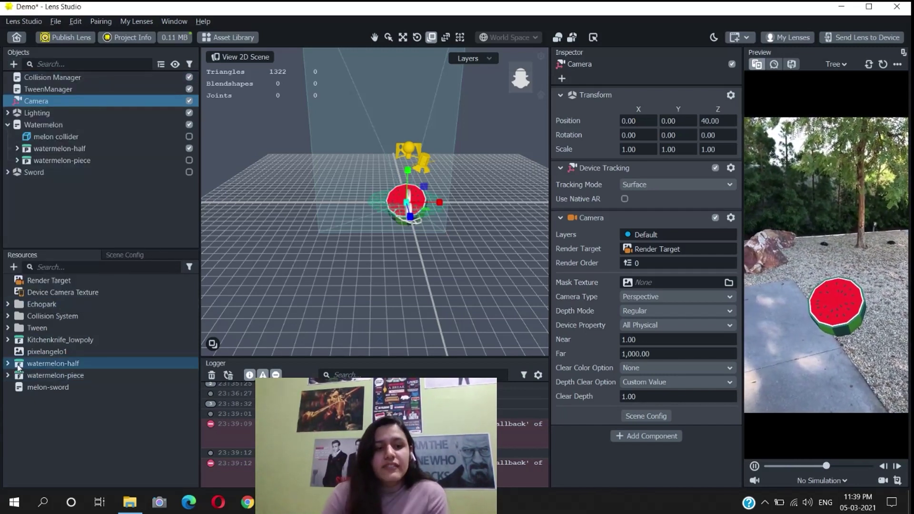
click(7, 363)
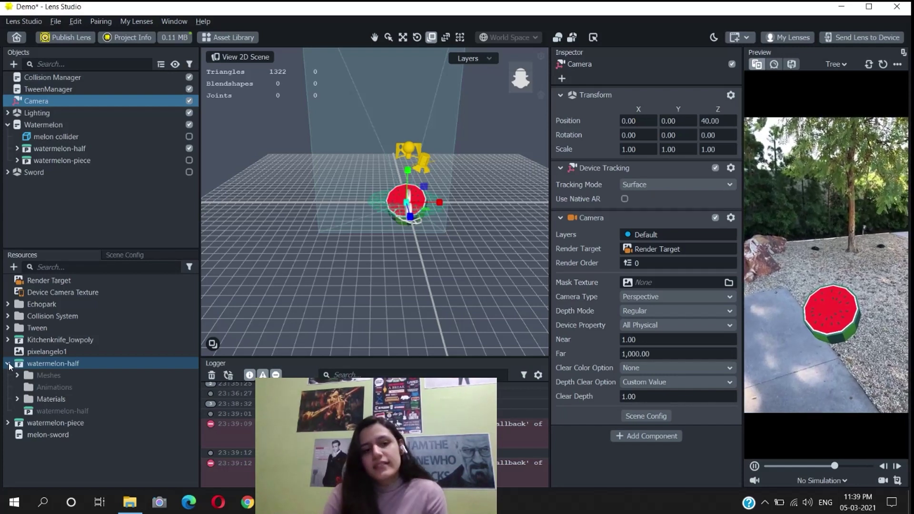
click(46, 411)
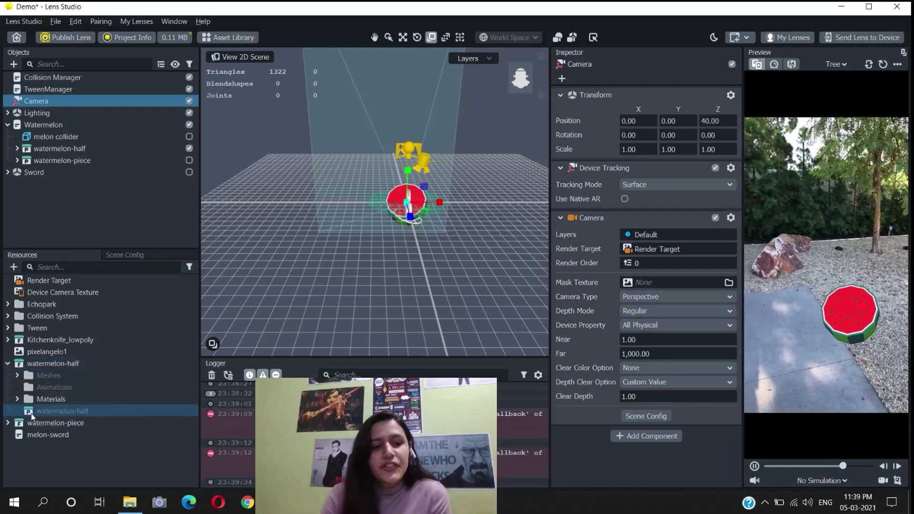
click(44, 149)
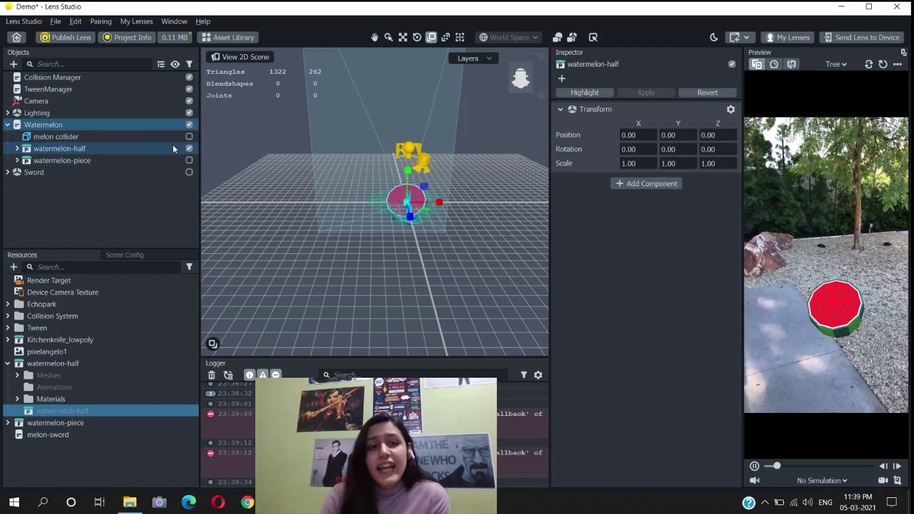
click(17, 149)
click(55, 161)
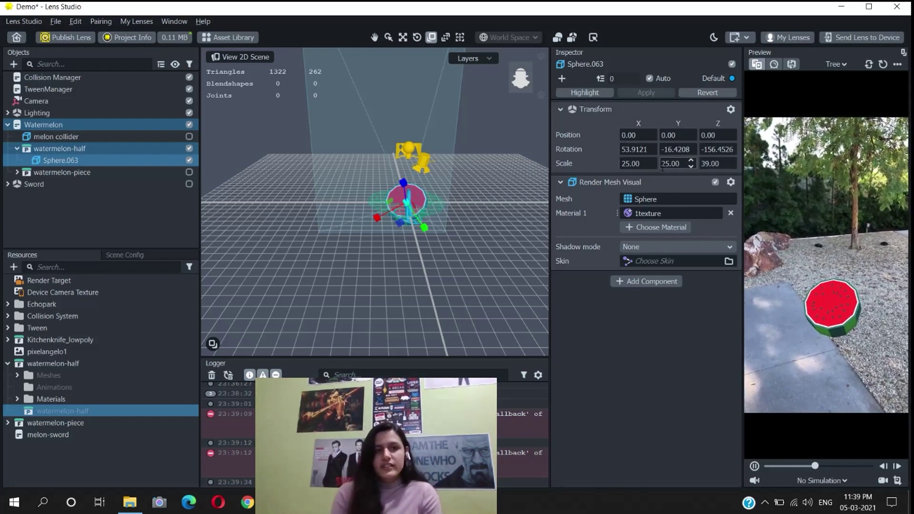
click(18, 148)
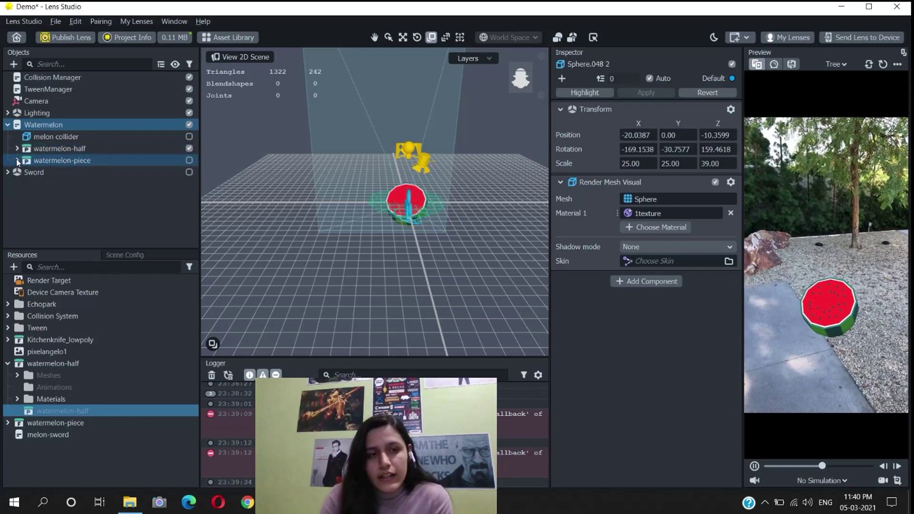
Toggle the watermelon-half and watermelon-piece objects alternately to compare the uncut and sliced melon in the preview.
click(189, 148)
click(189, 161)
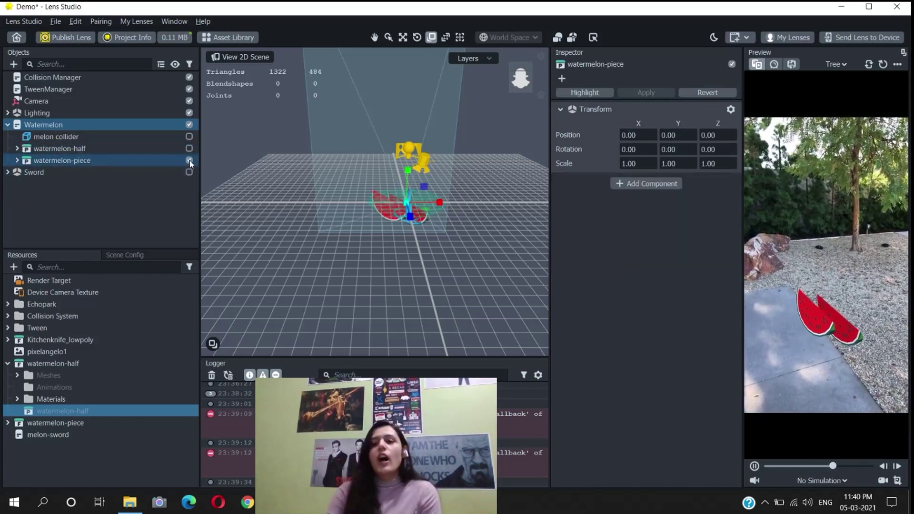
click(189, 160)
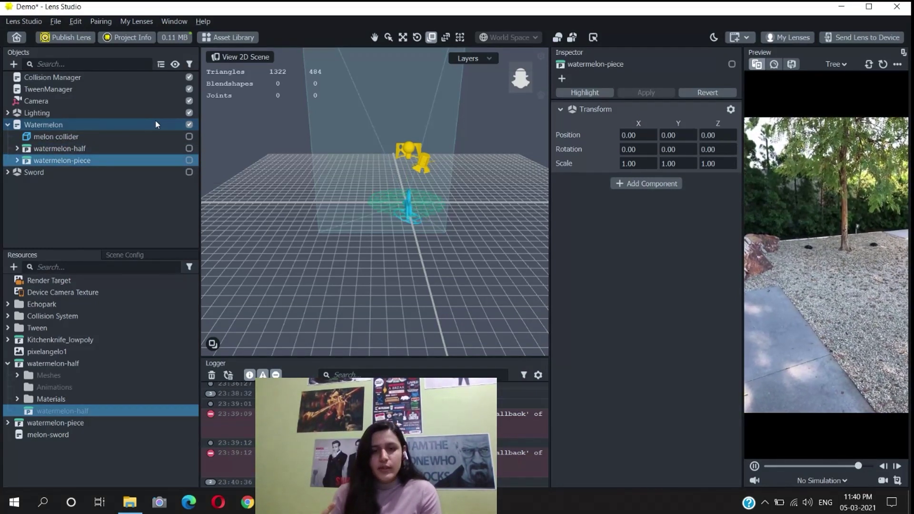
click(189, 148)
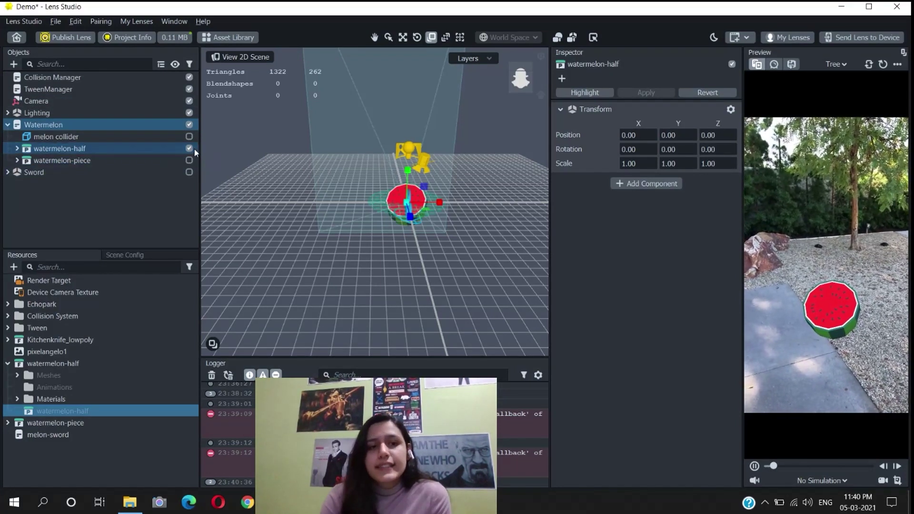
click(189, 149)
click(189, 160)
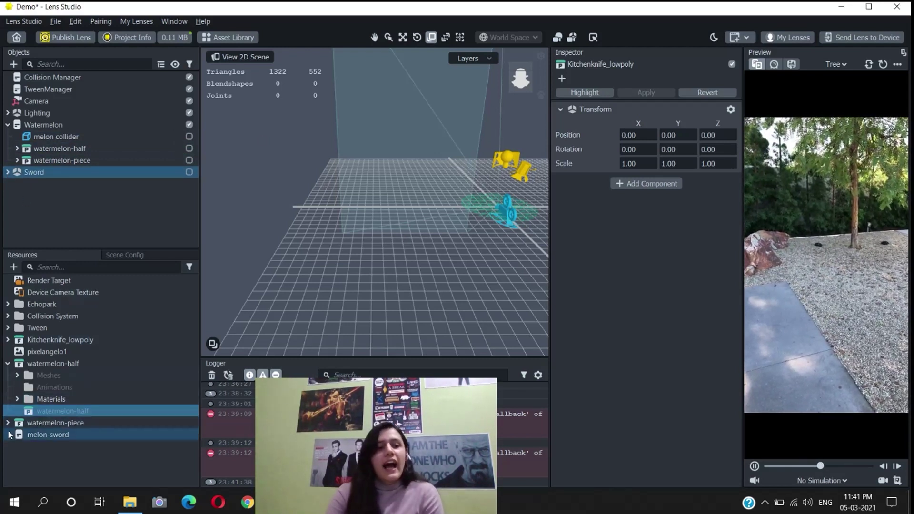
Expand the Kitchenknife_lowpoly resource and the Sword object, and disable the knife collider under Sword.
click(8, 339)
double_click(51, 375)
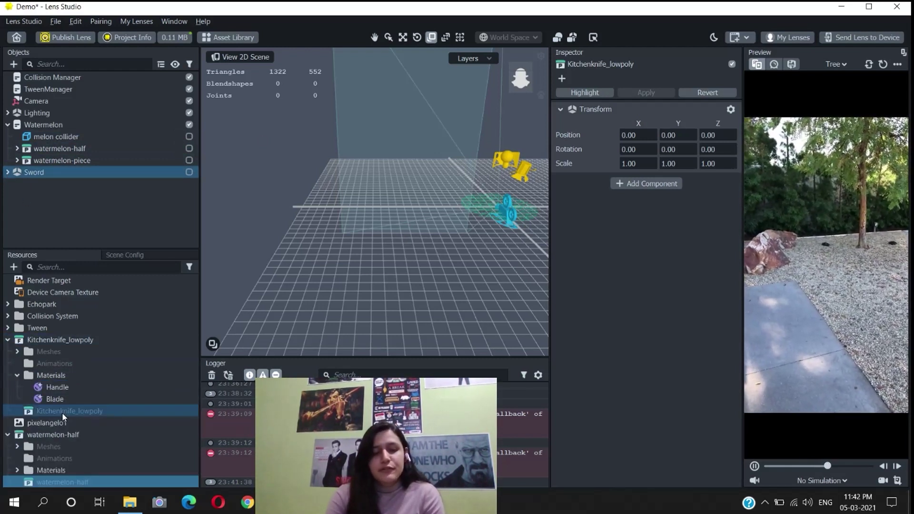
click(8, 172)
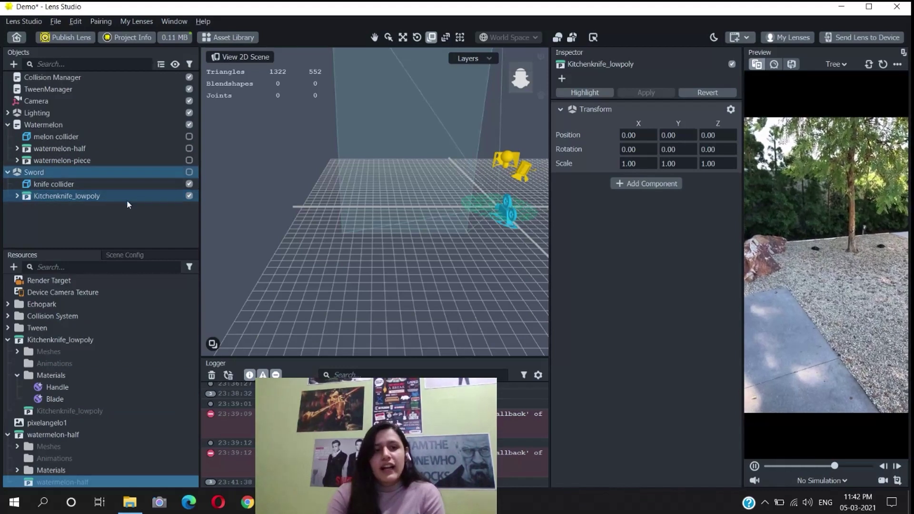
click(189, 185)
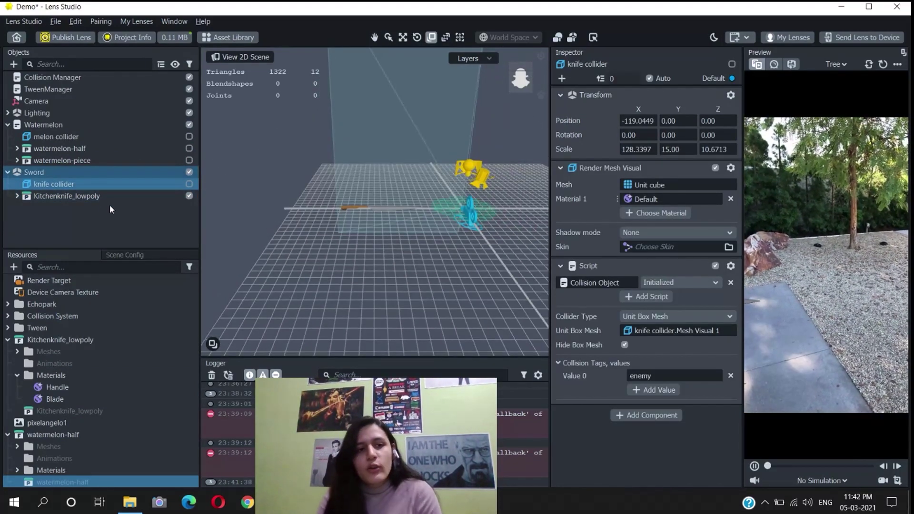
Examine the Handle_Cube.002 and Blade_Cube.003 meshes inside the Sword's Kitchenknife_lowpoly object.
click(17, 196)
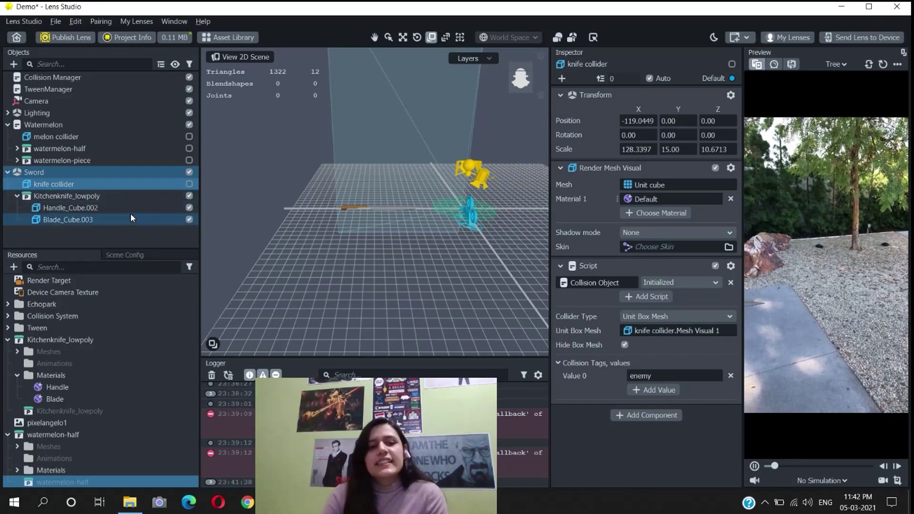
click(98, 208)
click(91, 228)
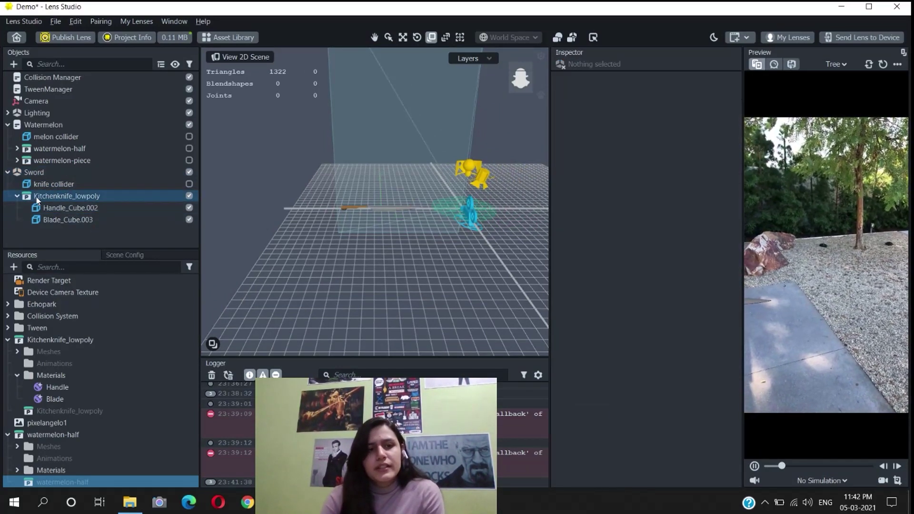
click(69, 209)
click(81, 220)
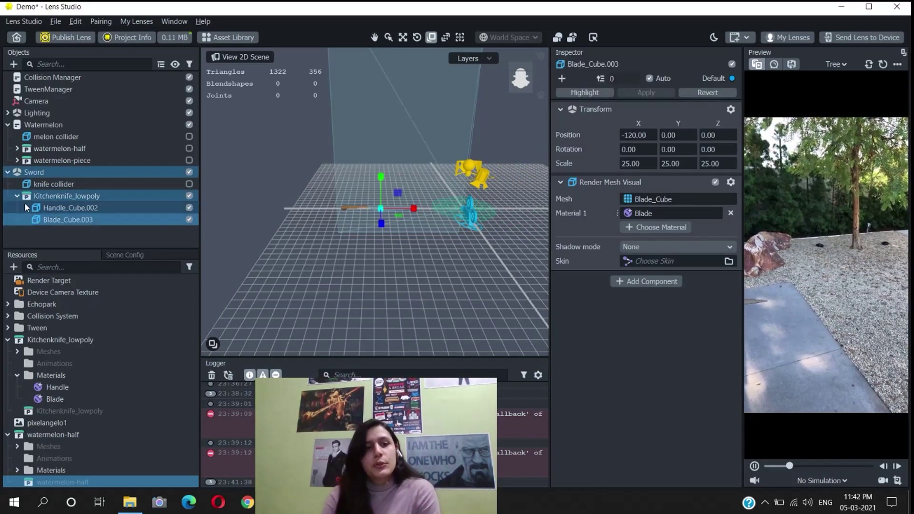
click(16, 197)
click(41, 216)
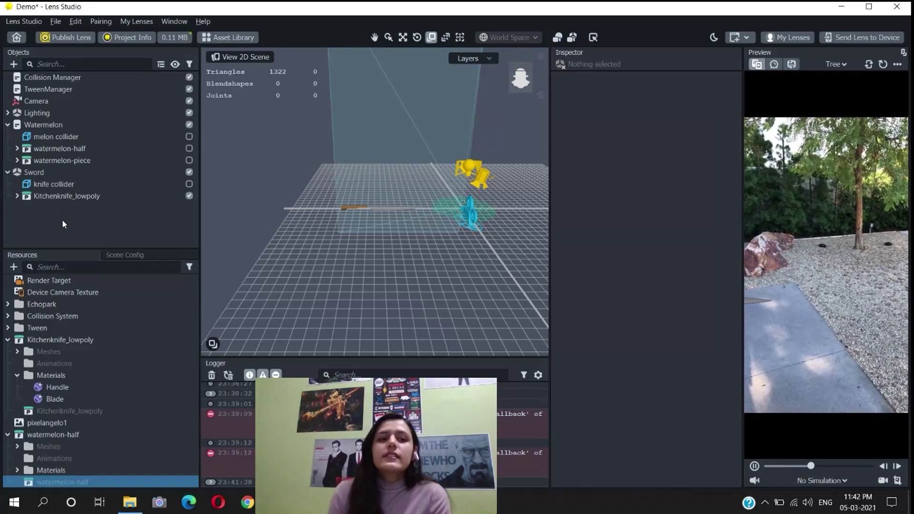
Examine the Collision Manger and Collision Object scripts in the Collision System resource folder.
click(8, 315)
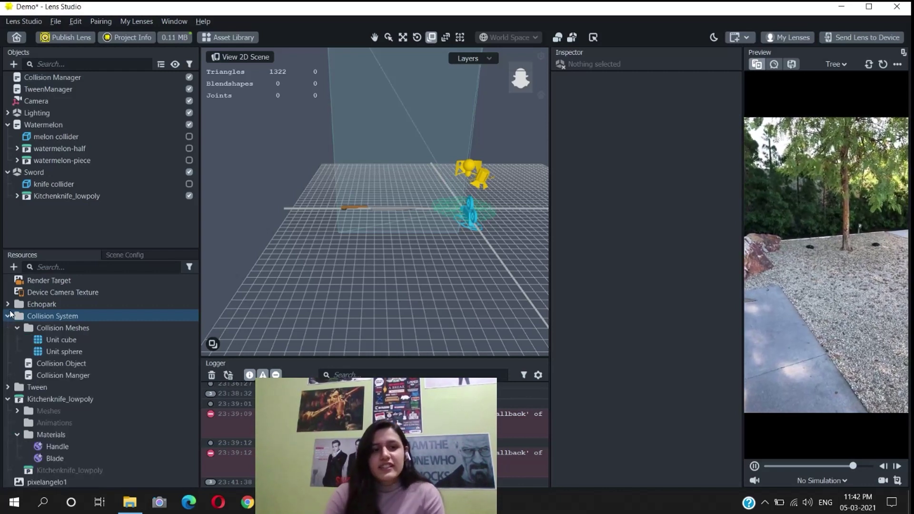
click(63, 375)
click(17, 327)
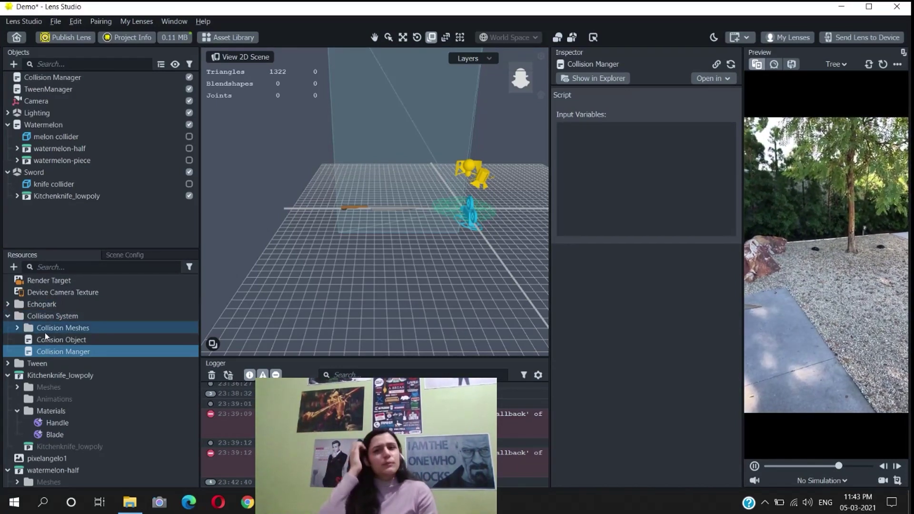
click(87, 340)
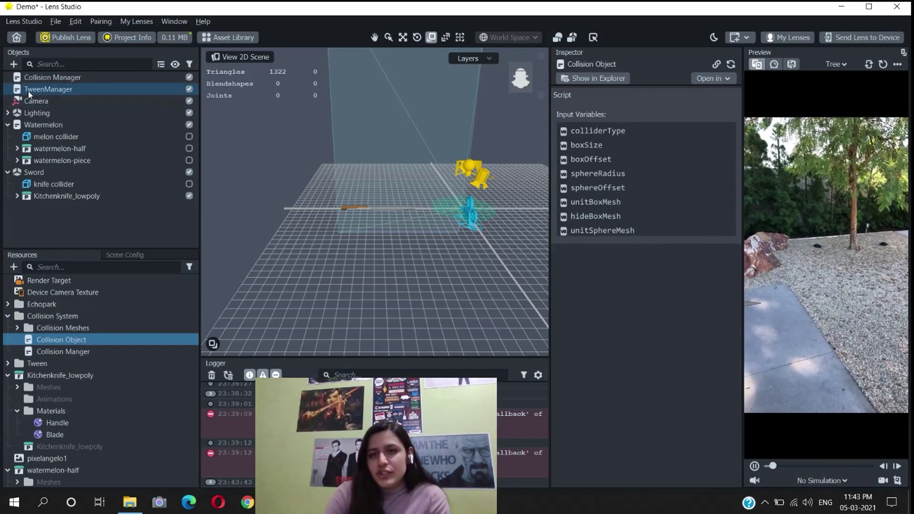
Show the TweenTransform script settings that move the Sword on the TweenManager object.
click(82, 92)
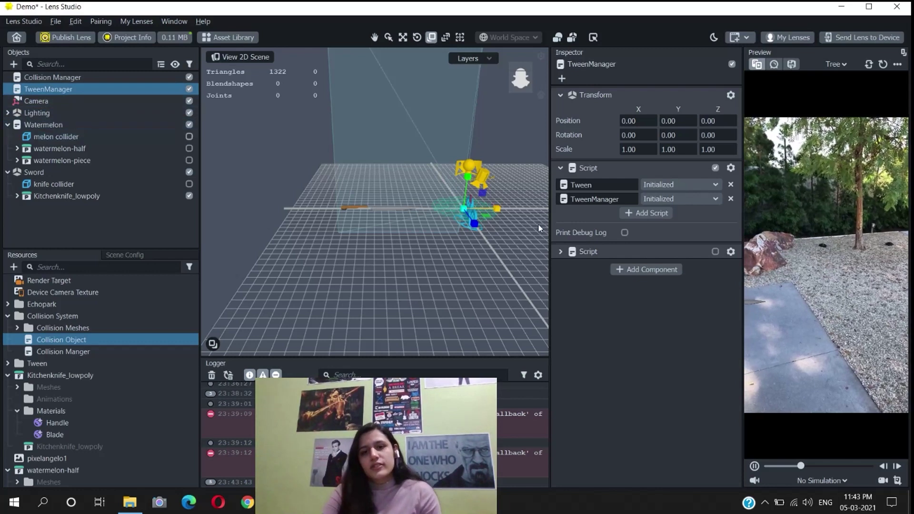
click(560, 251)
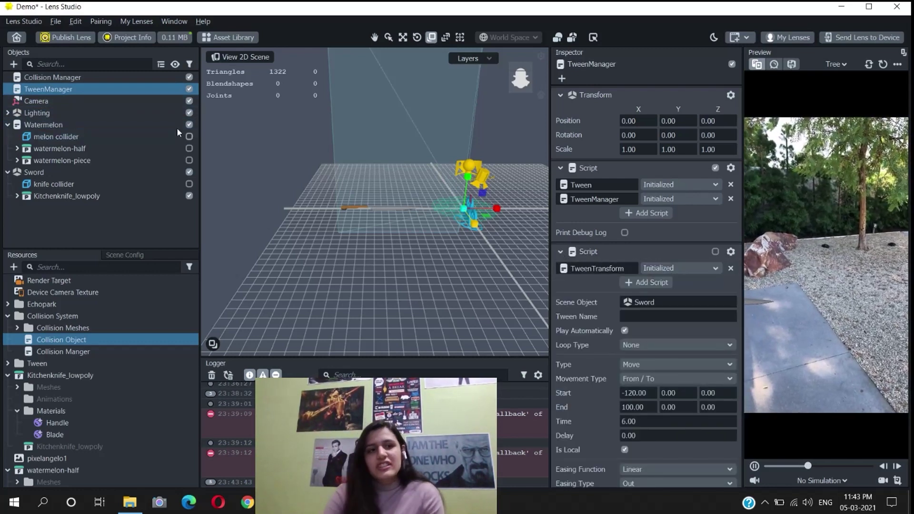
Search the addable objects for "helpe" and view the scripts offered under Helper Scripts, such as Tween Manager.
click(13, 63)
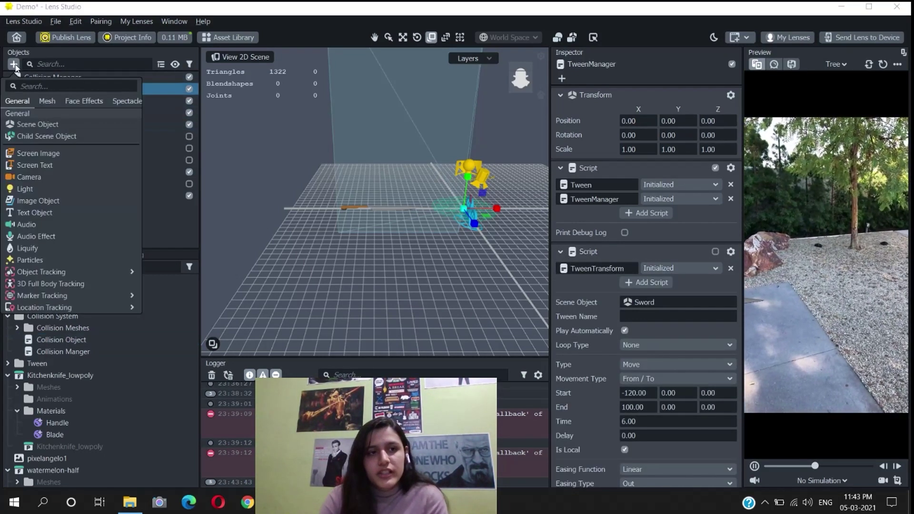
click(62, 86)
text(hel)
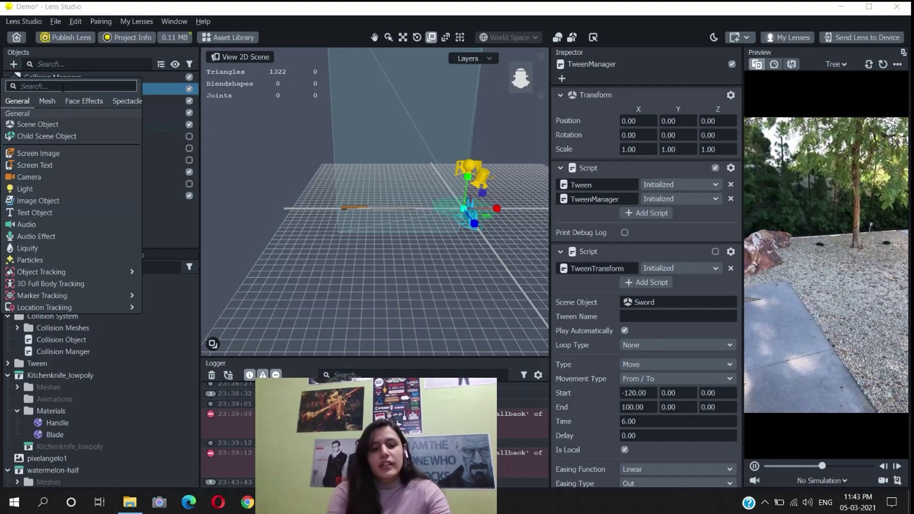
text(pe)
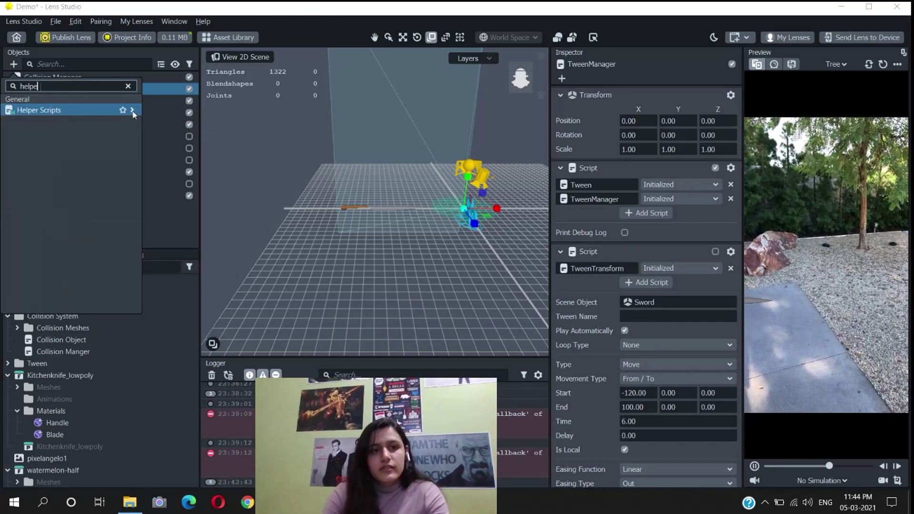
mouse_move(135, 112)
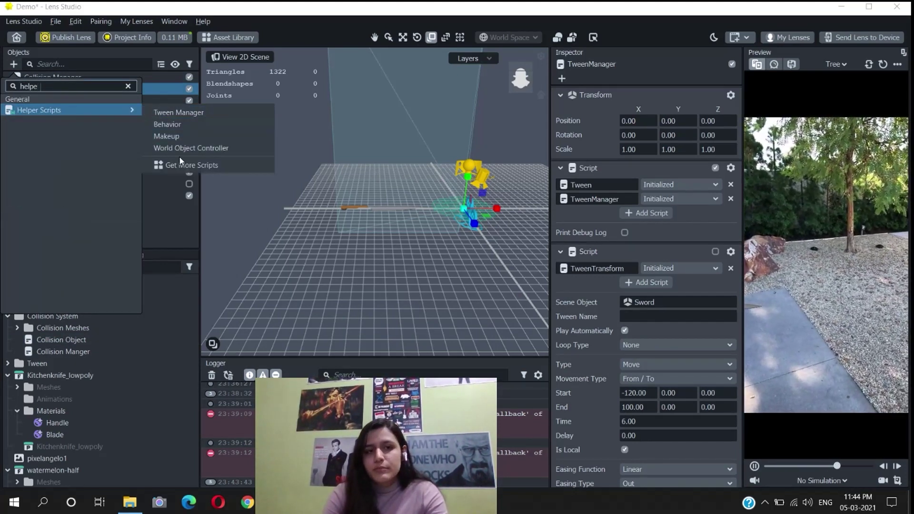
click(128, 86)
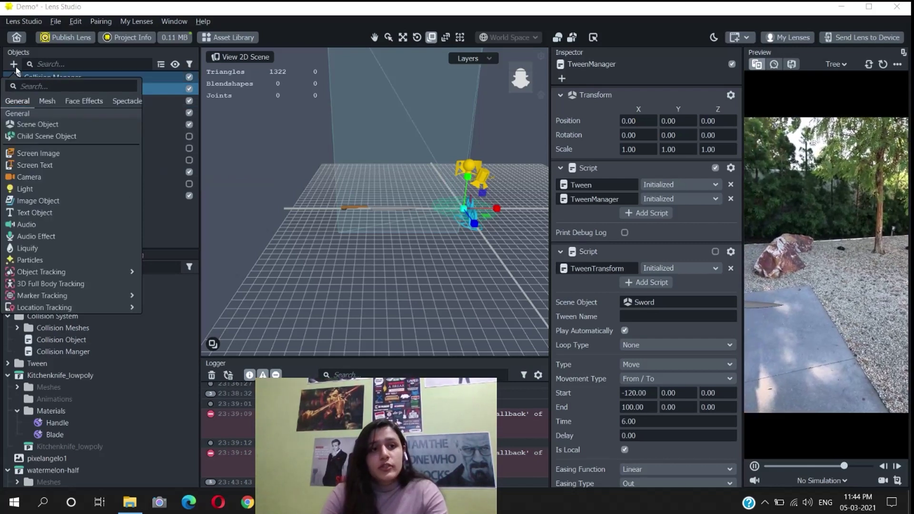
click(13, 65)
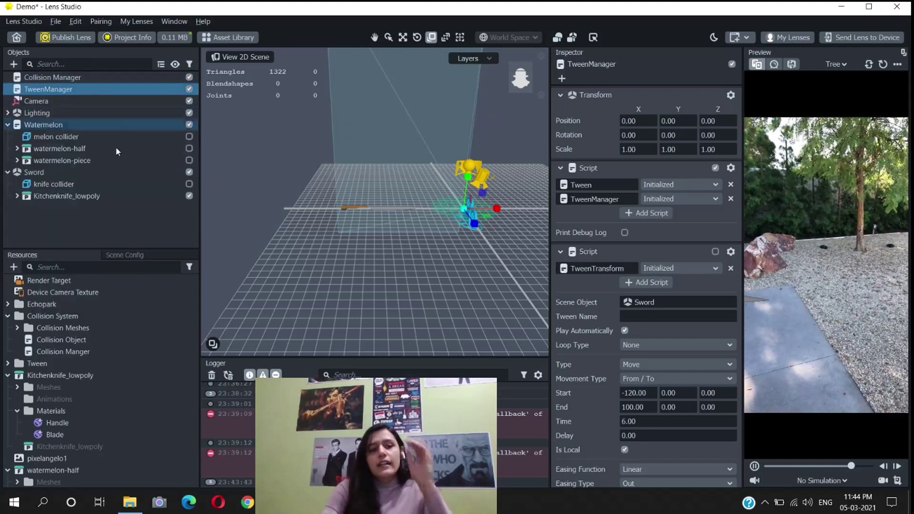
Show the TweenTransform script in the Tween resources and its place on the TweenManager object, and collapse that script component.
click(7, 363)
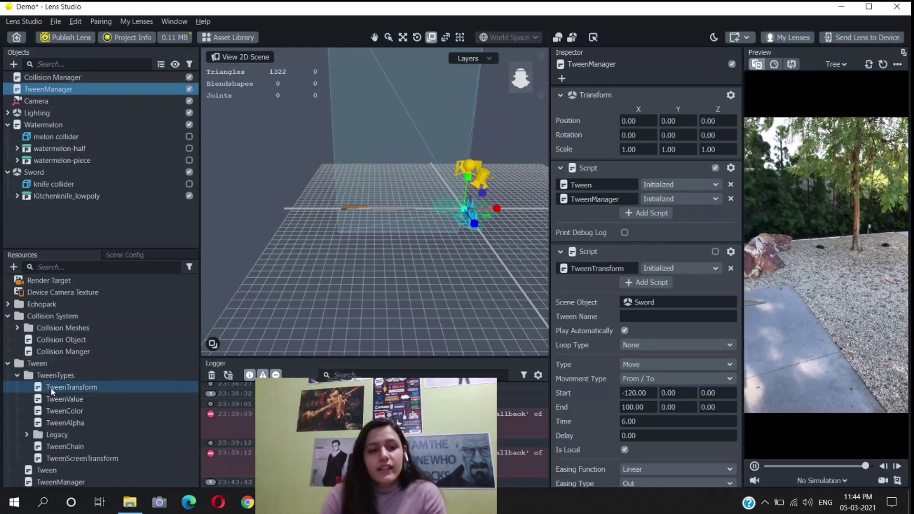
click(50, 387)
drag(50, 387, 42, 87)
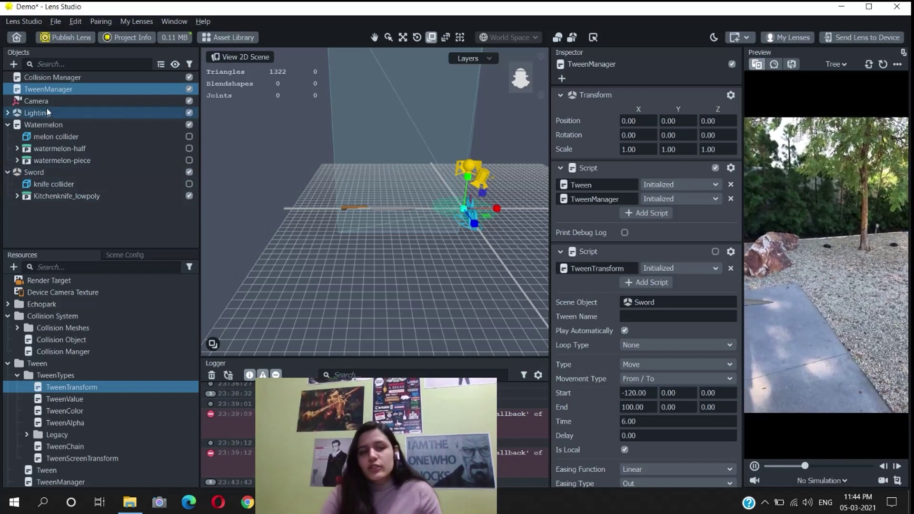
click(85, 93)
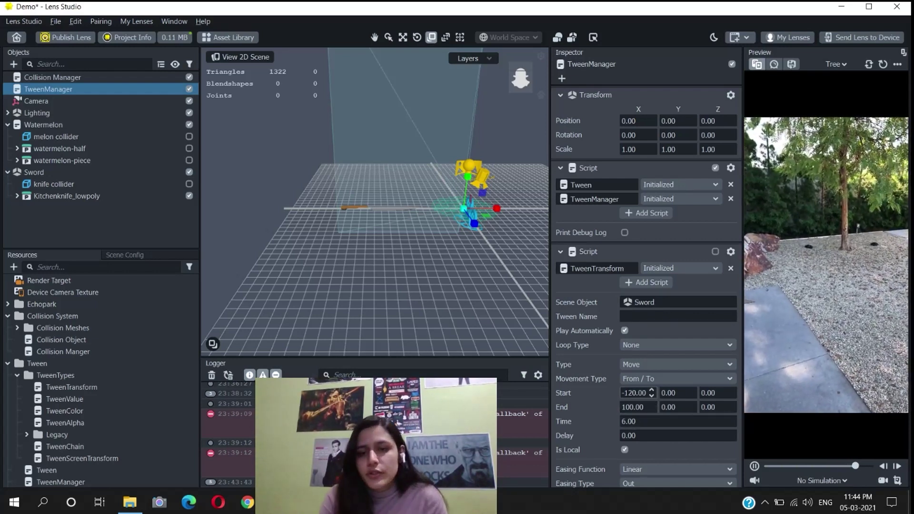
click(576, 256)
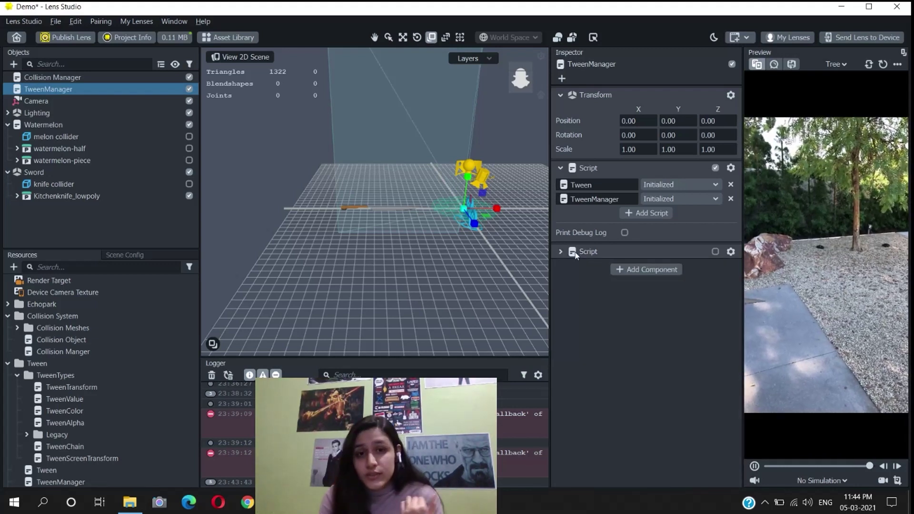
Enable the watermelon-half object under Watermelon and examine it next to the knife in the scene.
click(8, 172)
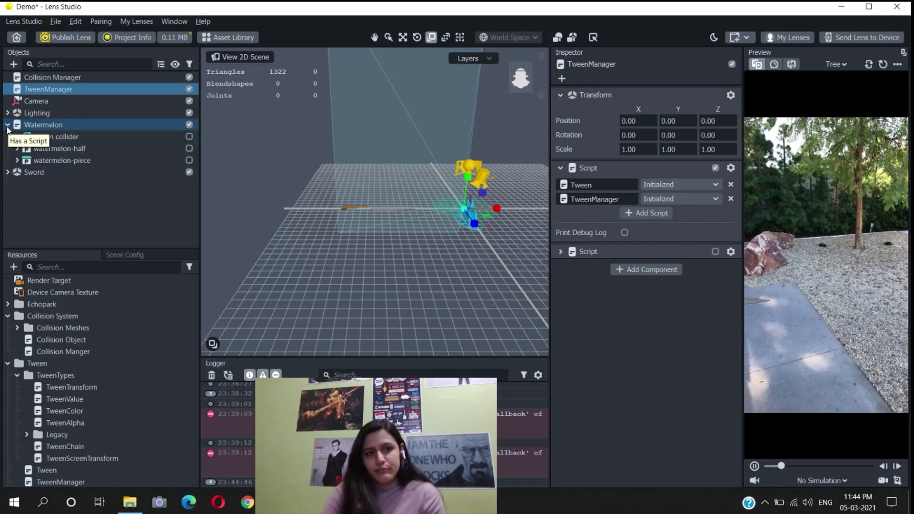
click(7, 173)
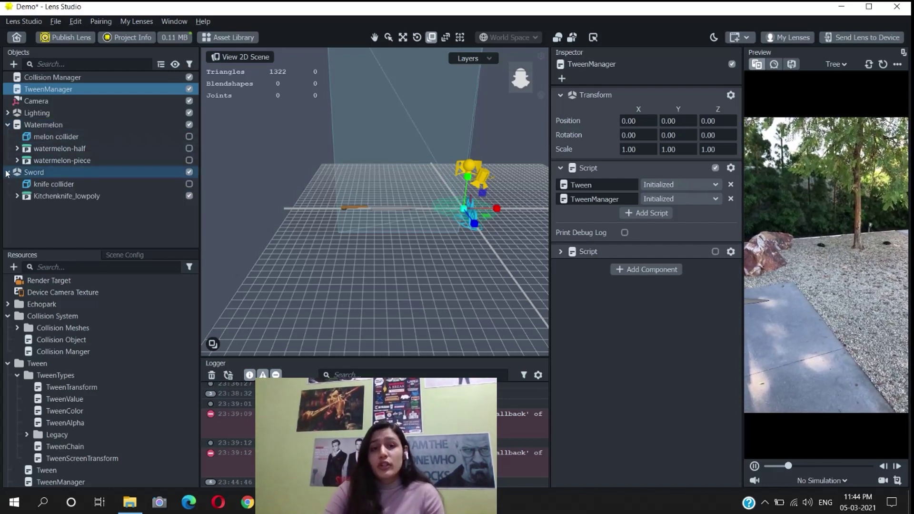
click(188, 148)
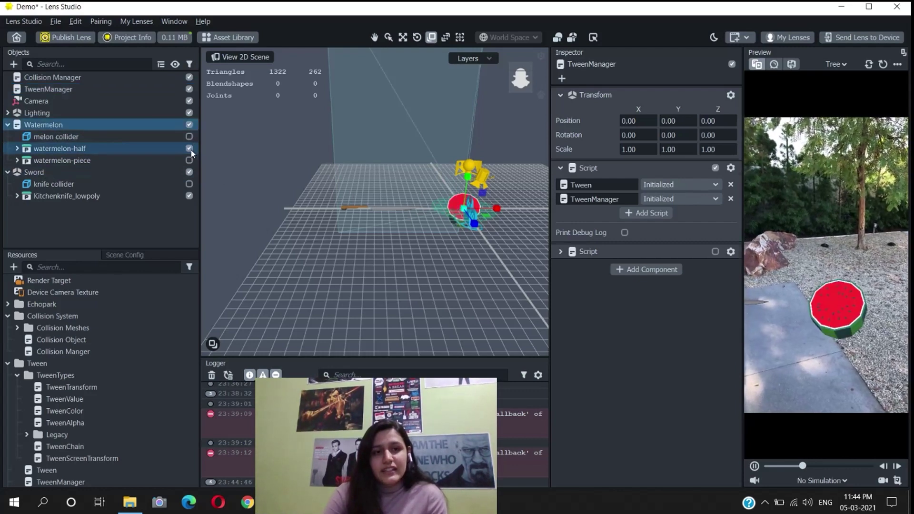
middle_drag(482, 267, 421, 311)
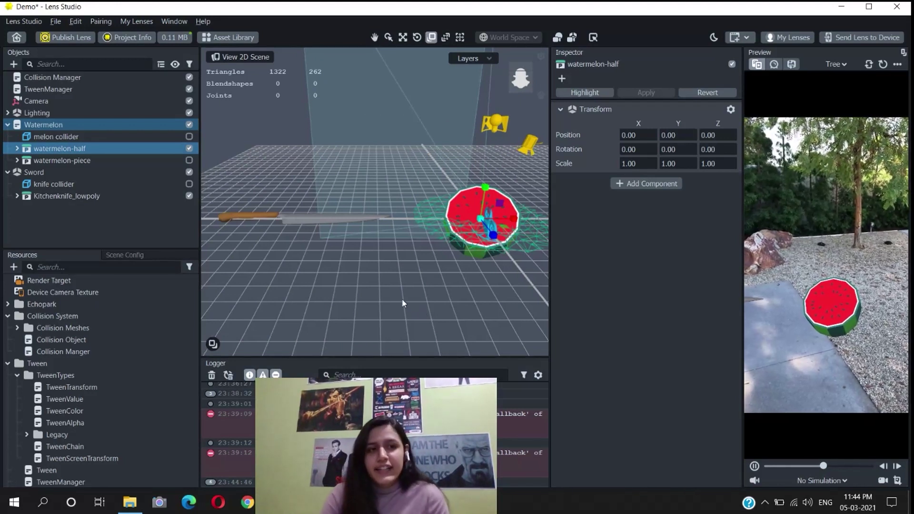
click(108, 228)
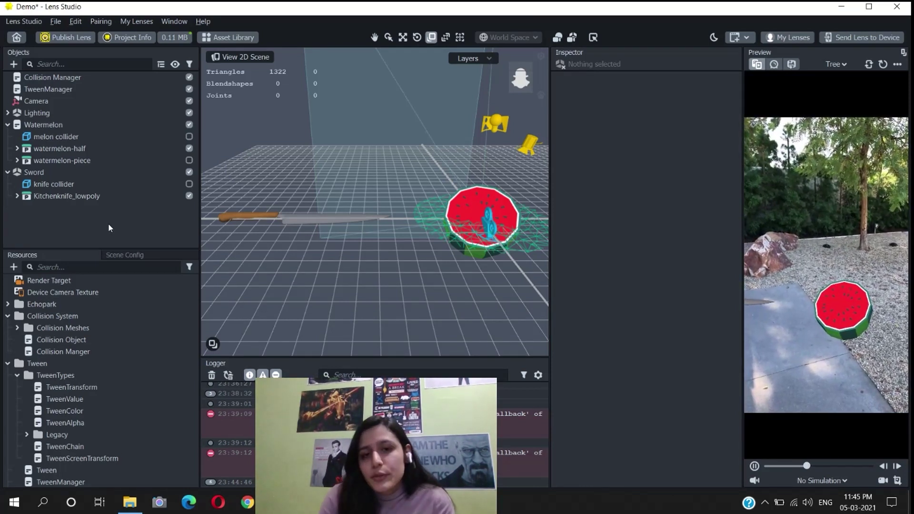
Examine the Unit cube and Unit sphere meshes in the Collision Meshes resource folder.
click(18, 328)
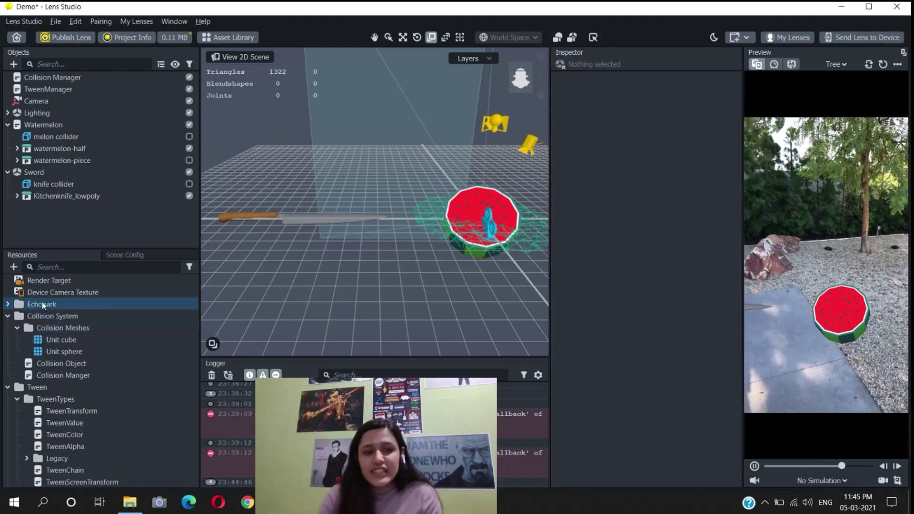
click(76, 339)
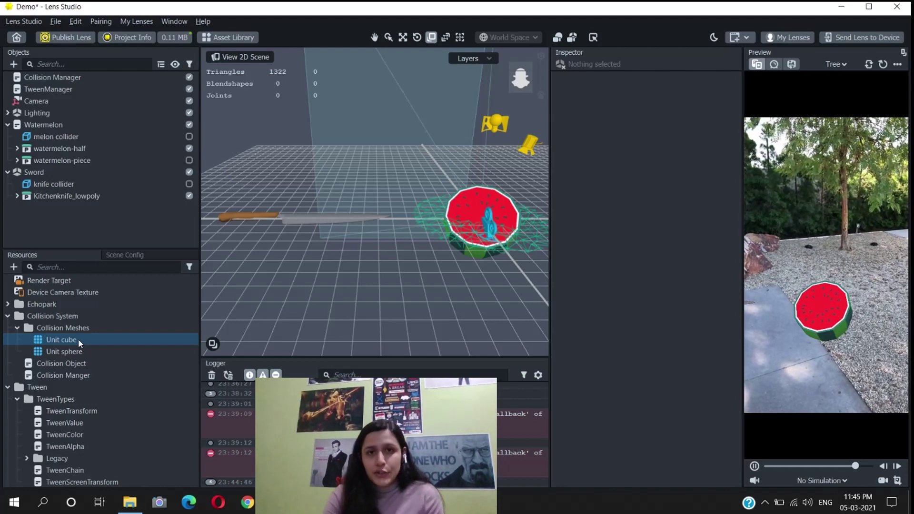
click(79, 352)
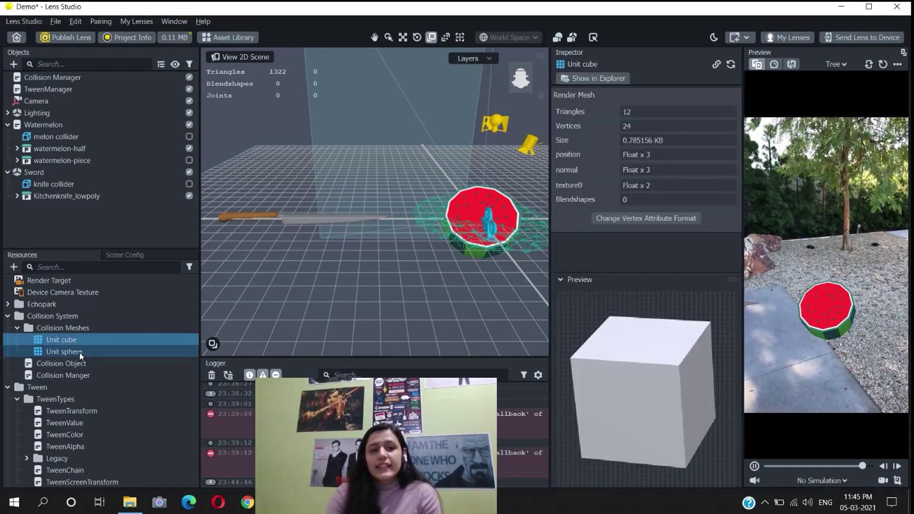
click(17, 328)
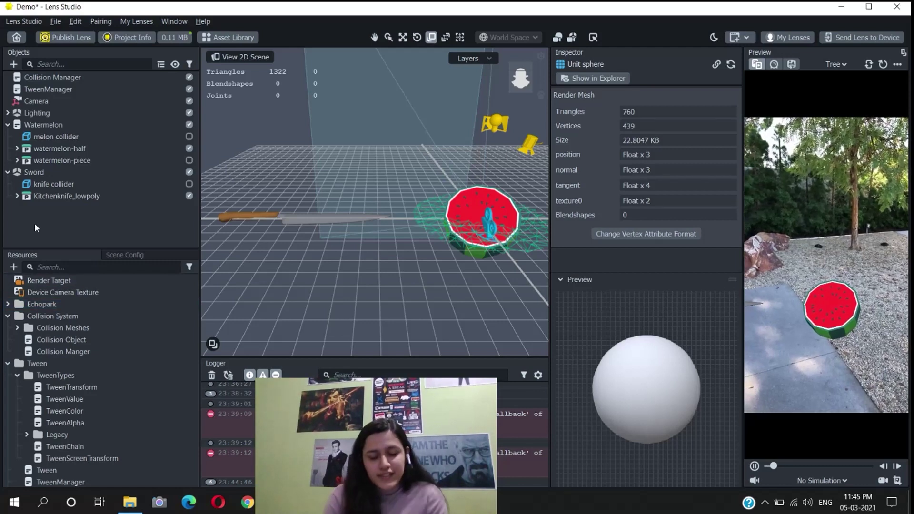
Enable the melon collider under Watermelon and the knife collider under Sword.
click(381, 224)
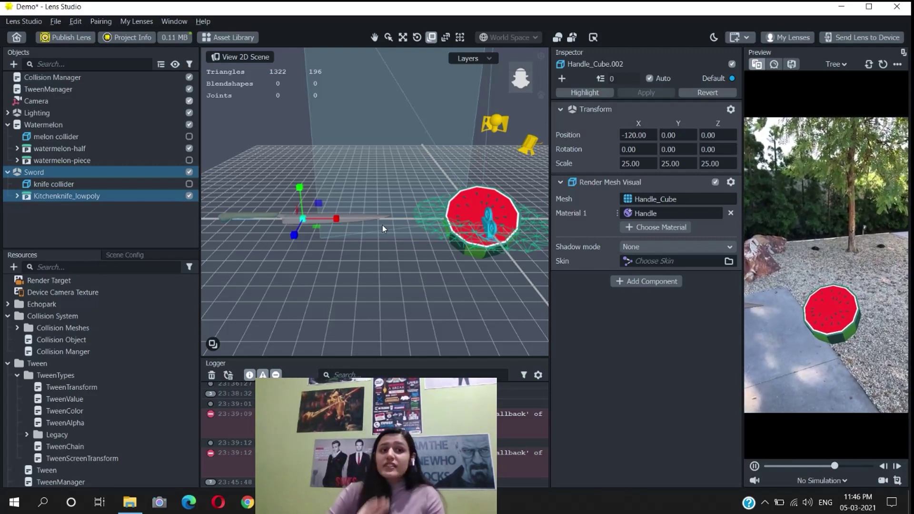
click(470, 210)
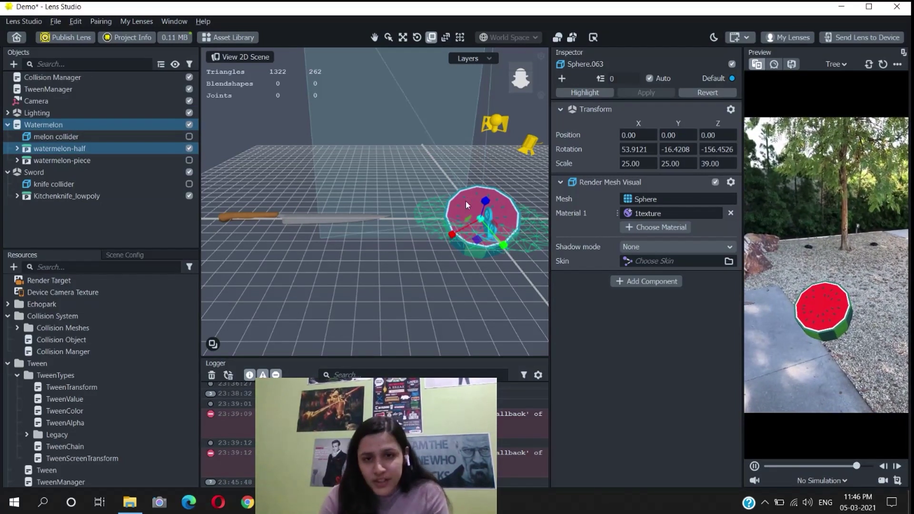
click(188, 137)
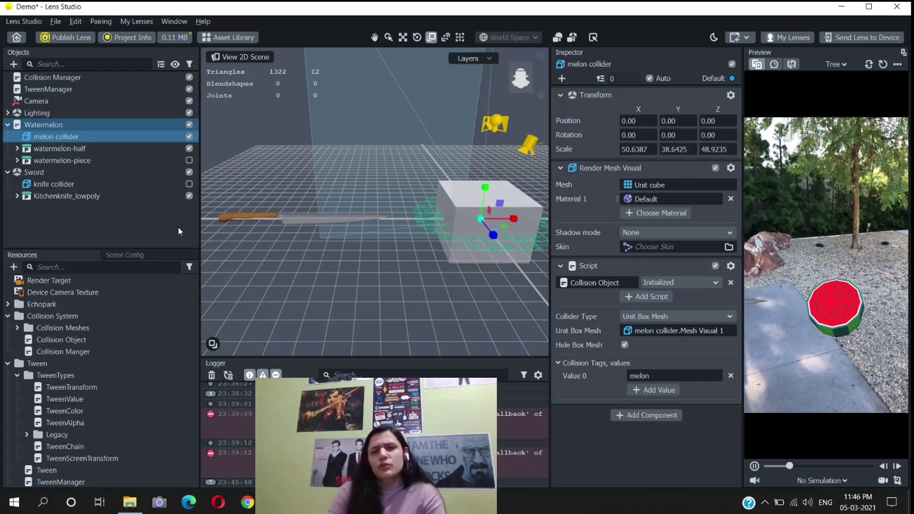
click(189, 184)
click(184, 186)
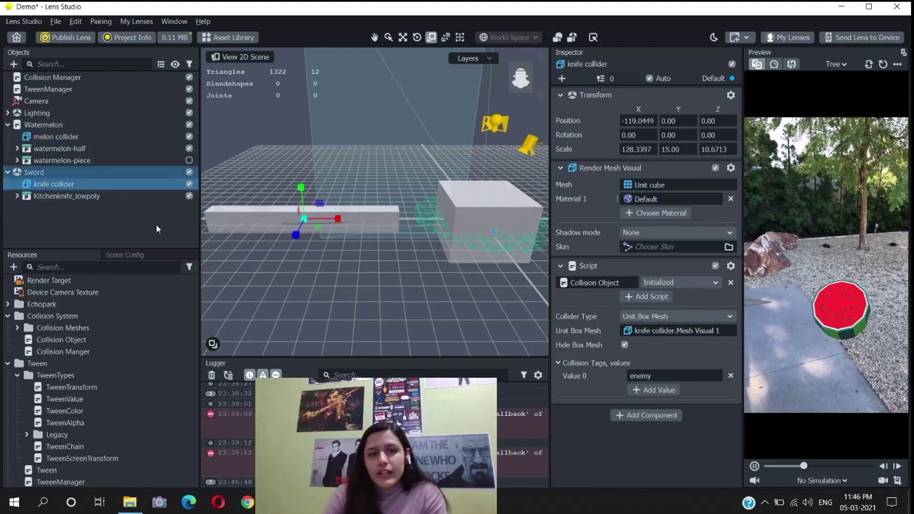
scroll(465, 225, down, 1)
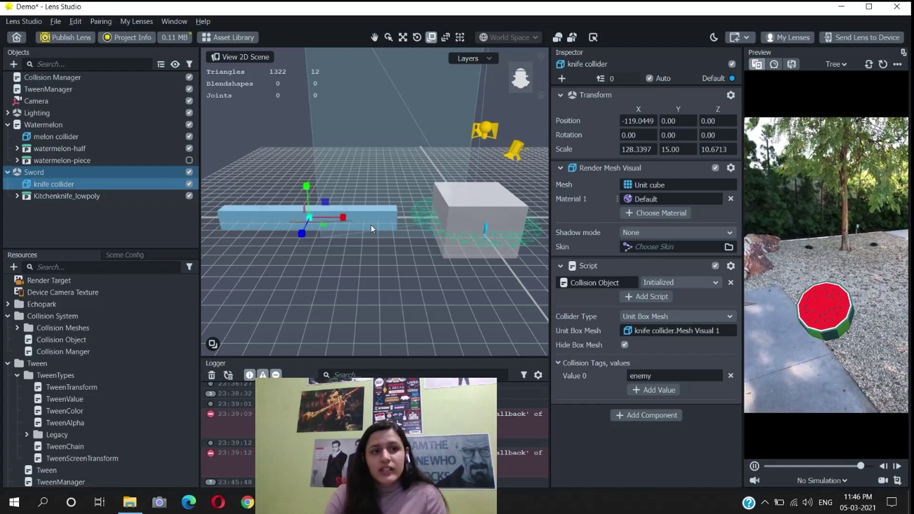
Disable both colliders, watermelon-half and Kitchenknife_lowpoly, and briefly show watermelon-piece on its own.
click(188, 136)
click(189, 148)
click(189, 183)
click(189, 195)
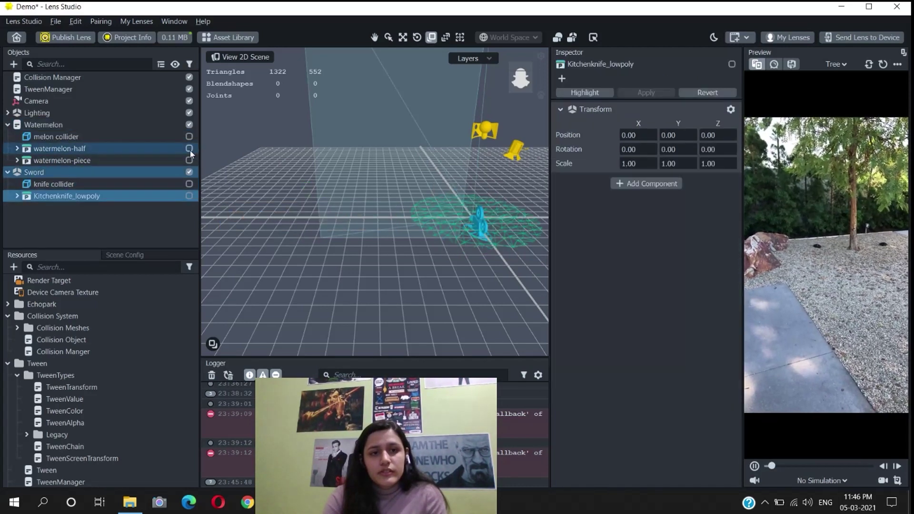
click(189, 160)
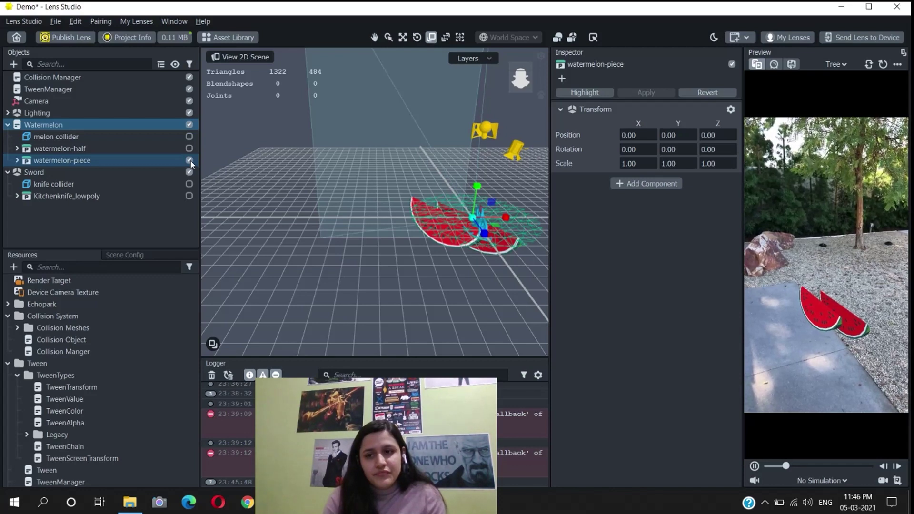
click(189, 160)
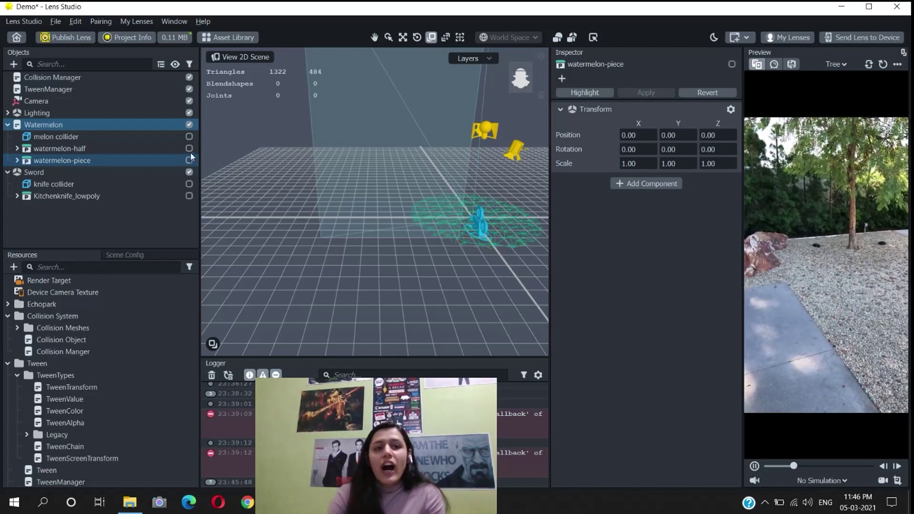
Re-enable the melon collider, watermelon-half, knife collider and Kitchenknife_lowpoly objects, and clear the selection.
click(189, 136)
click(189, 148)
click(189, 184)
click(189, 195)
click(169, 226)
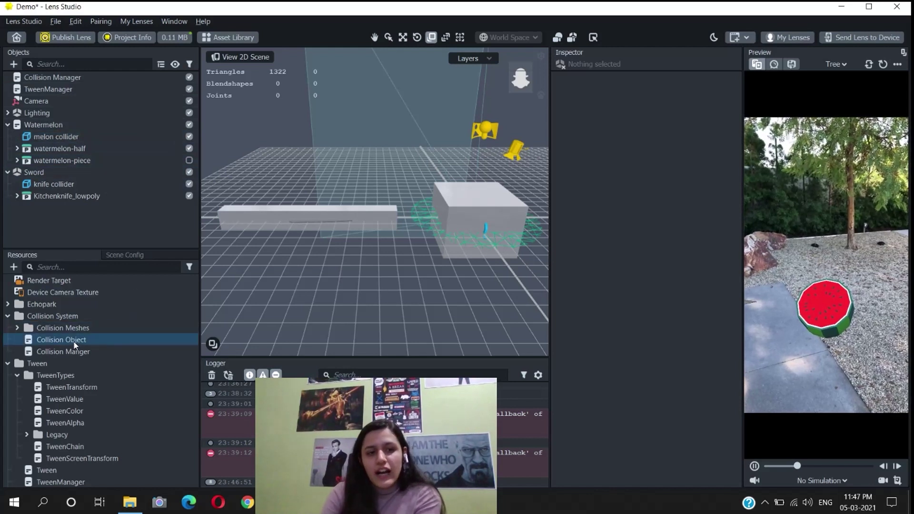
Examine the Collision Object script and its collider type and collision tag settings on the melon collider and knife collider.
click(51, 342)
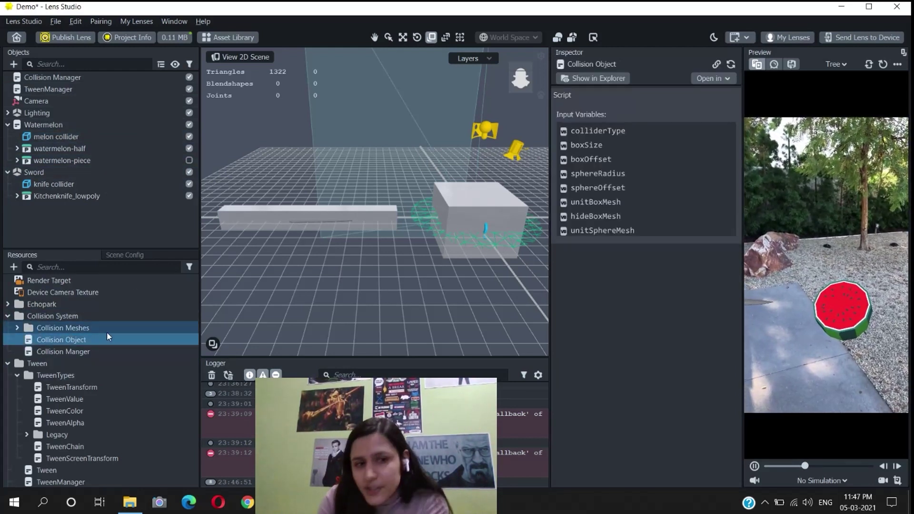
click(46, 136)
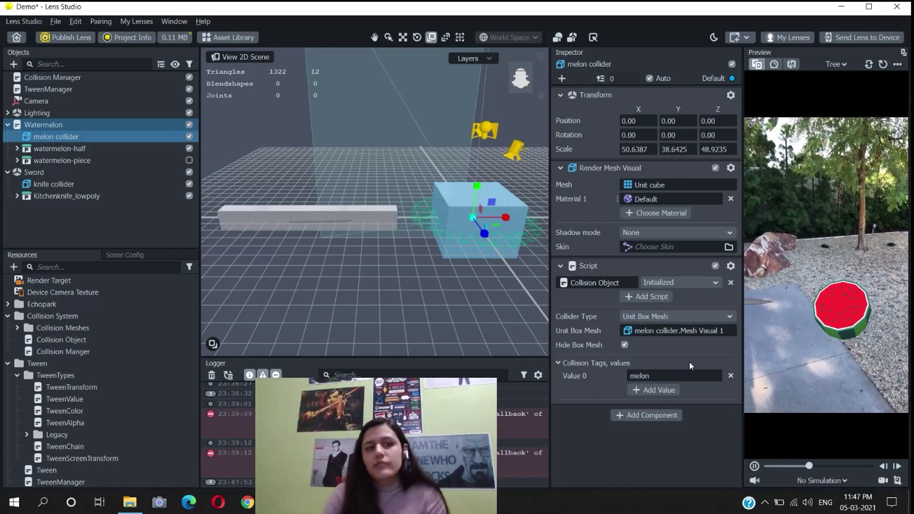
click(62, 184)
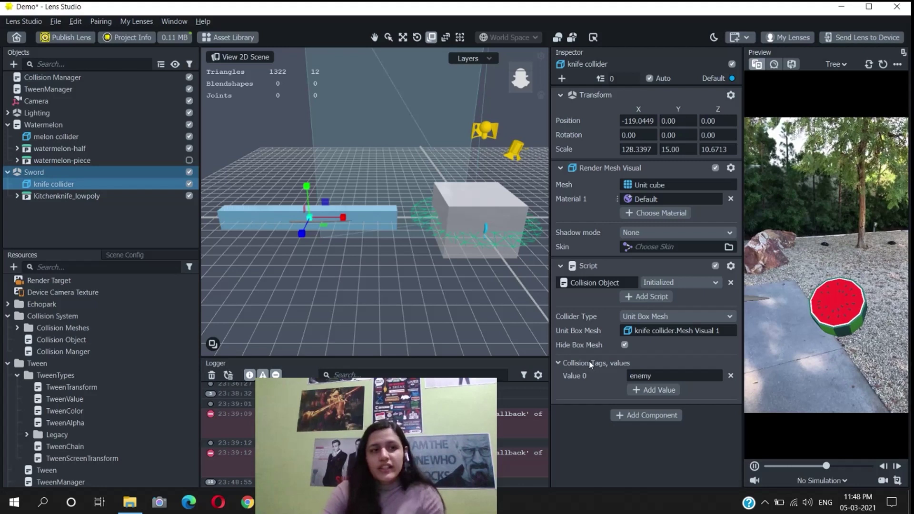
Collapse the expanded resource folders and models, and open the melon-sword script in the script editor.
click(7, 363)
click(7, 316)
click(8, 339)
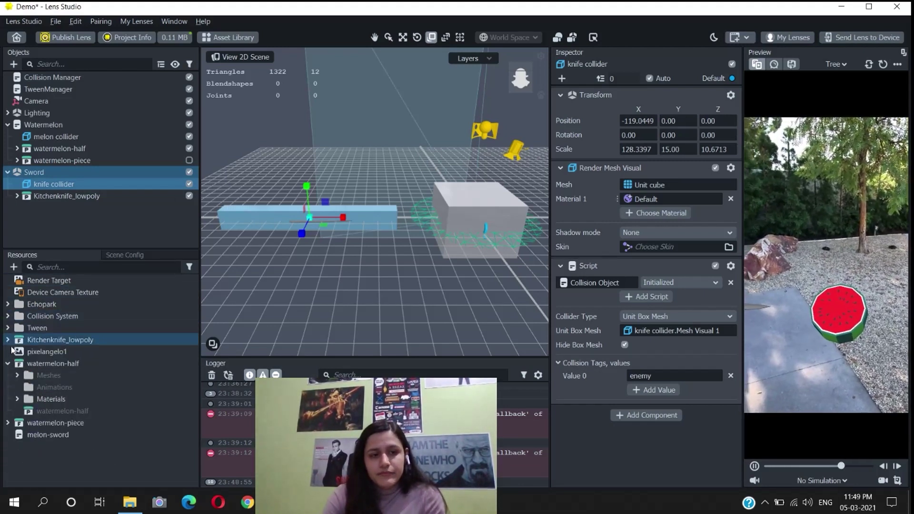
click(7, 363)
click(43, 388)
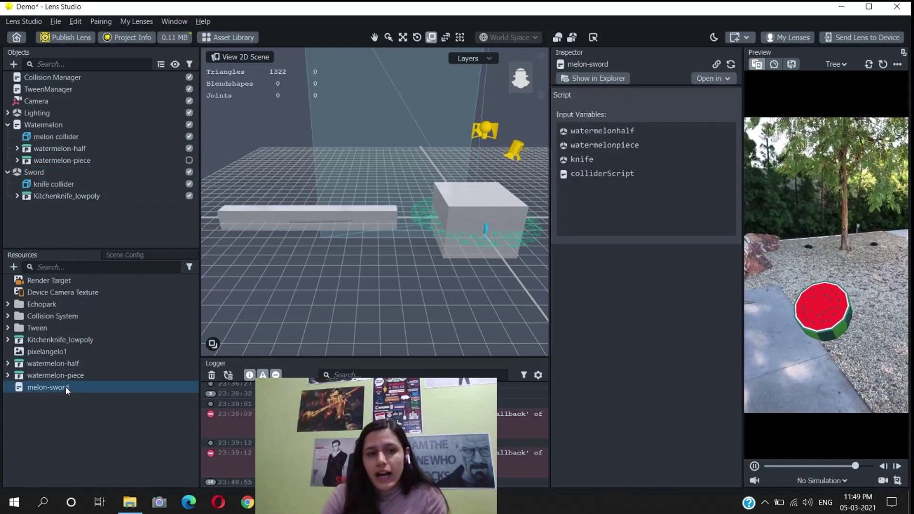
double_click(65, 387)
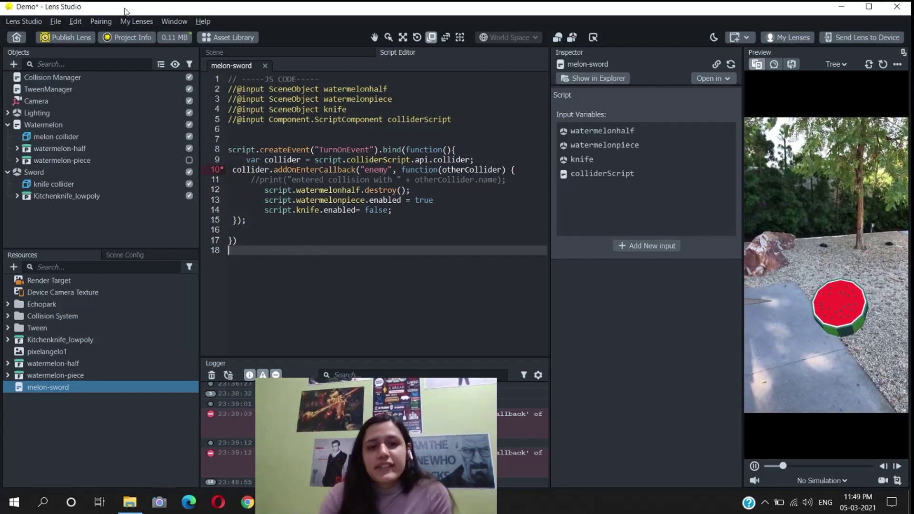
Examine the melon-sword script's input declarations and collider variable, along with the script inputs assigned on the Watermelon object.
click(237, 88)
drag(237, 88, 398, 93)
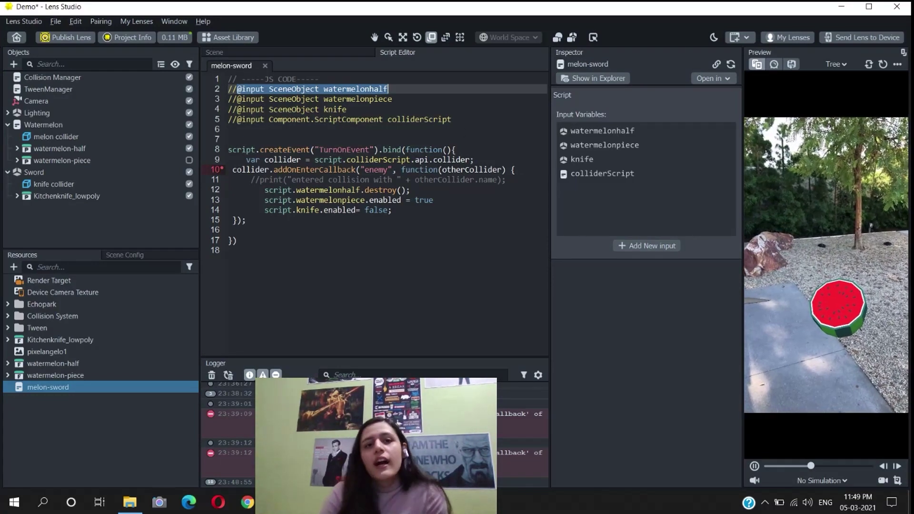
click(392, 98)
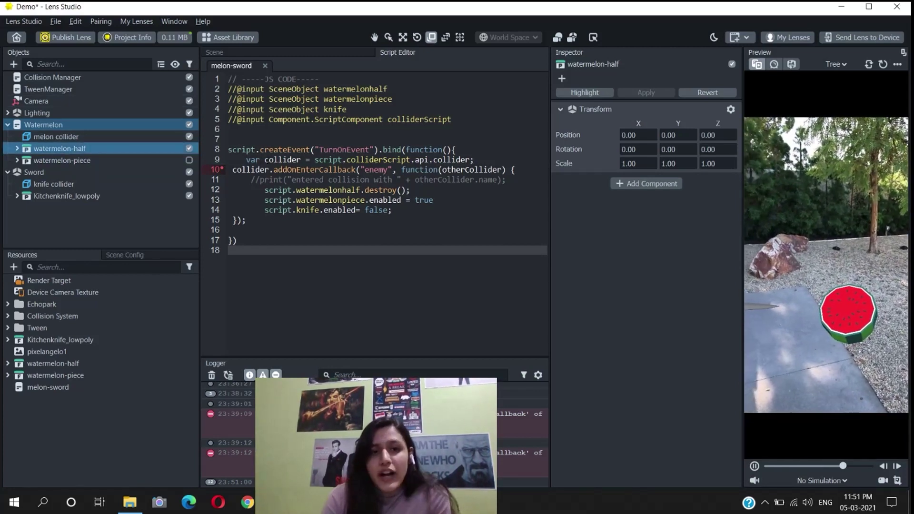
click(264, 160)
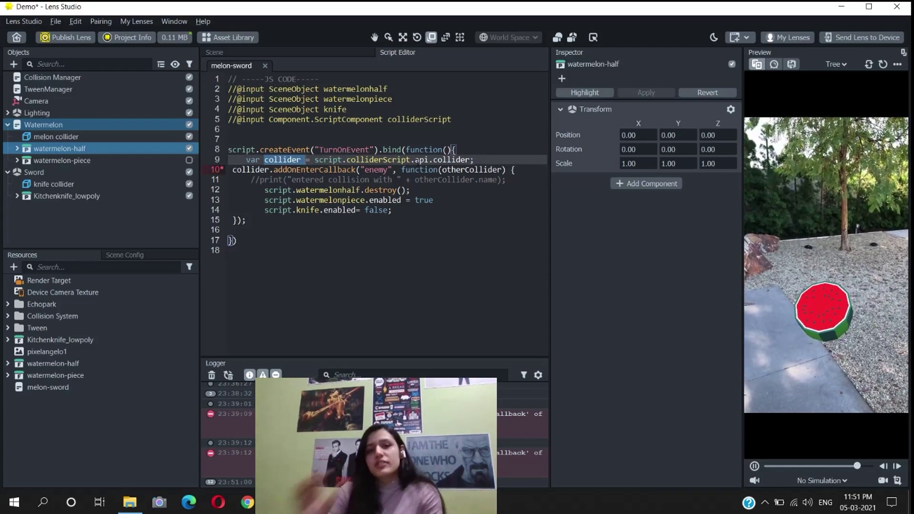
click(78, 123)
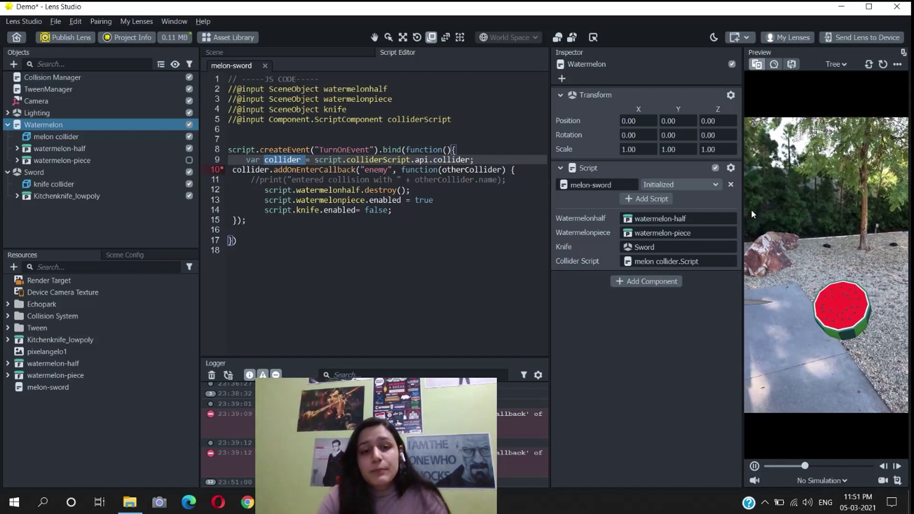
click(293, 160)
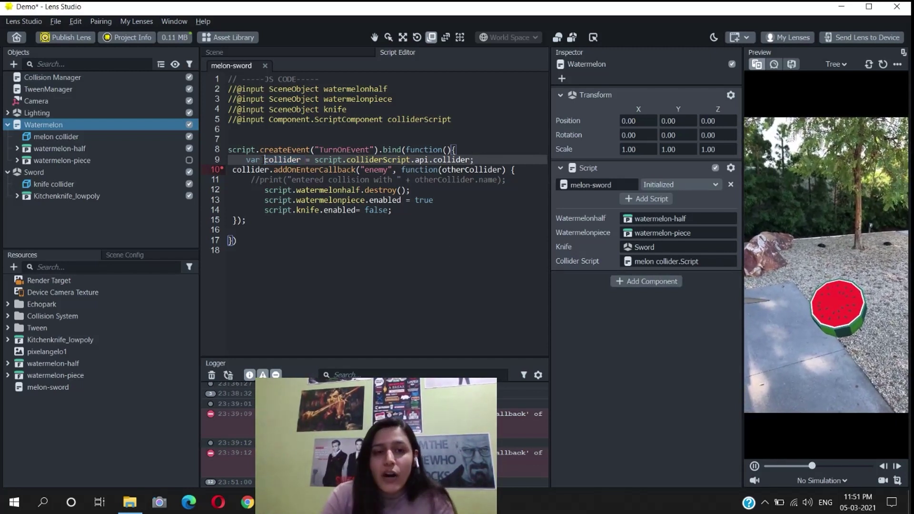
double_click(293, 159)
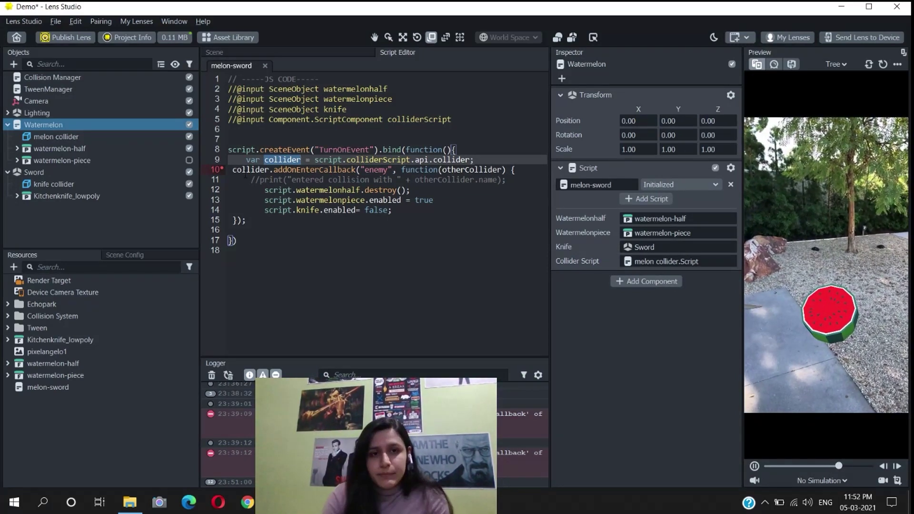
click(303, 243)
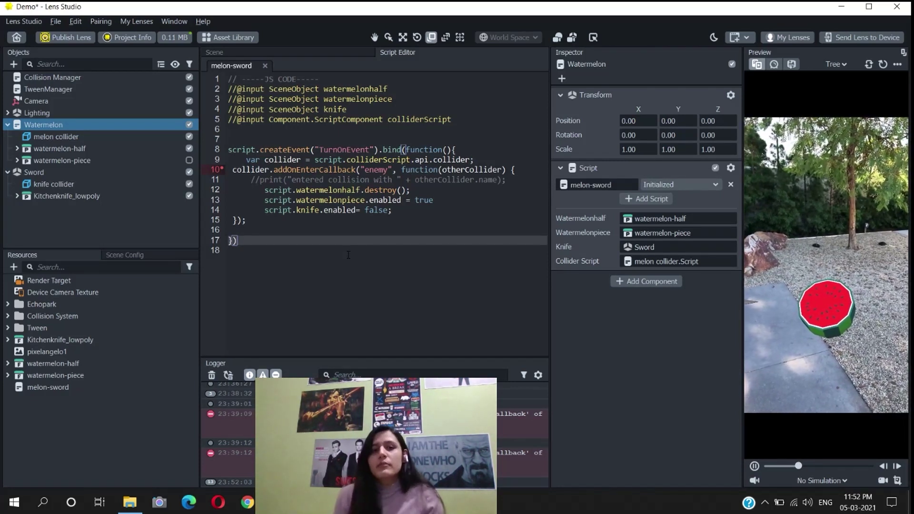
Examine the addOnEnterCallback call in the melon-sword script, including its "enemy" tag argument and its otherCollider callback function.
double_click(376, 169)
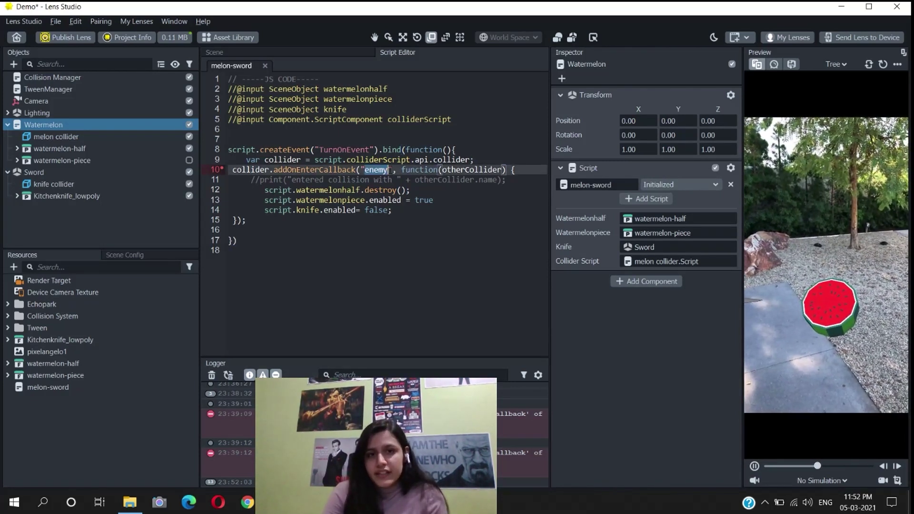
click(413, 259)
click(362, 170)
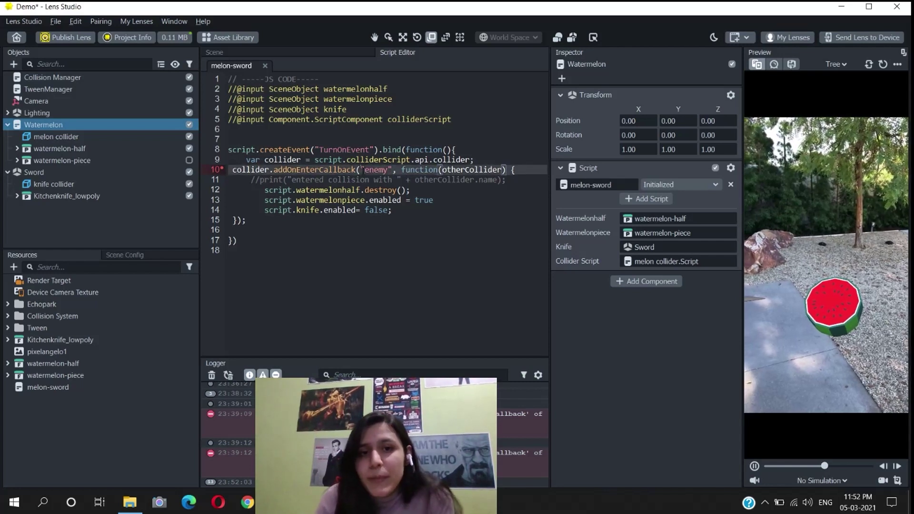
click(436, 300)
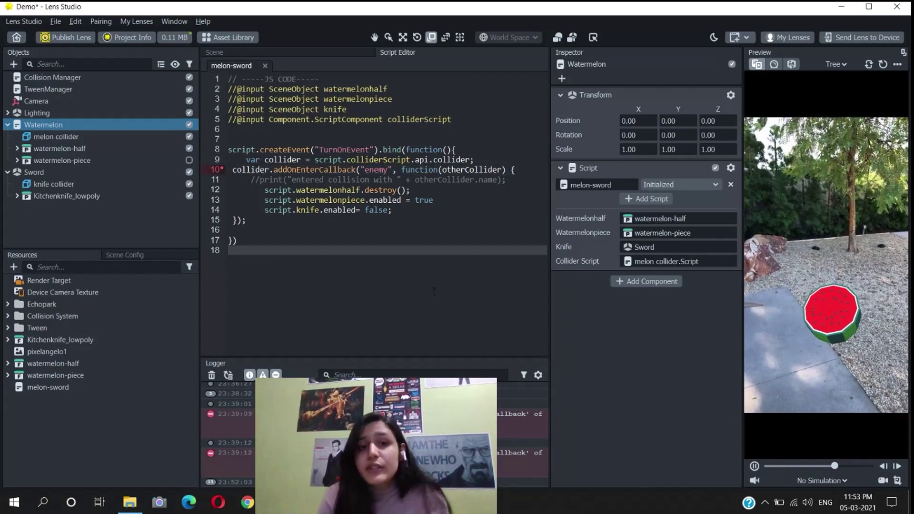
drag(401, 170, 393, 211)
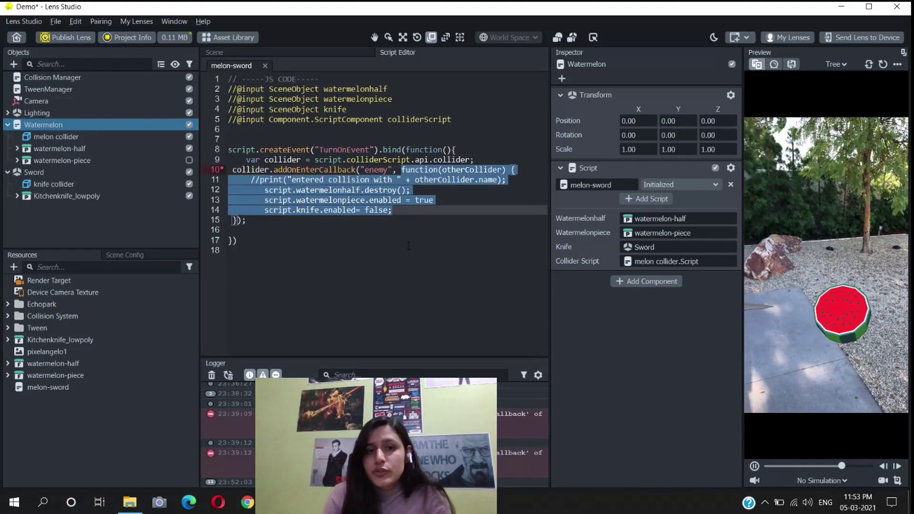
click(409, 247)
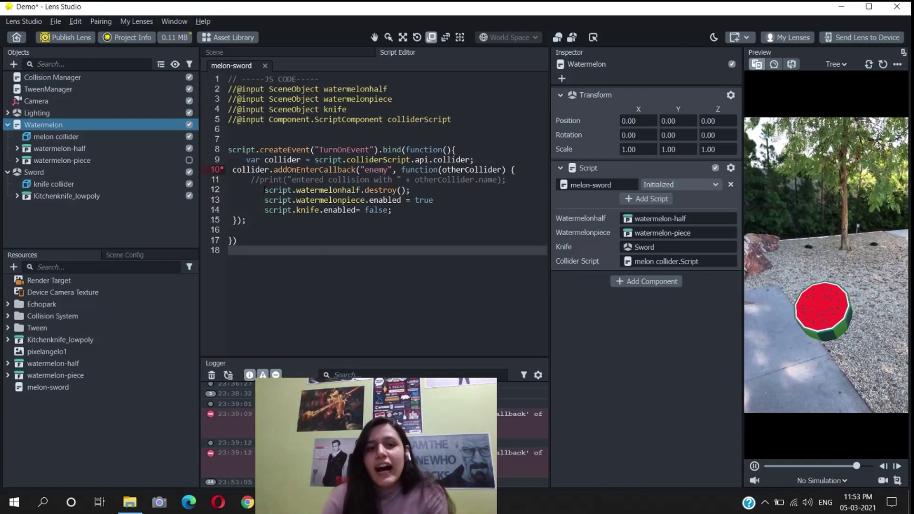
Review the callback's watermelonhalf, watermelonpiece and knife statements, and the TurnOnEvent block that encloses them.
click(265, 190)
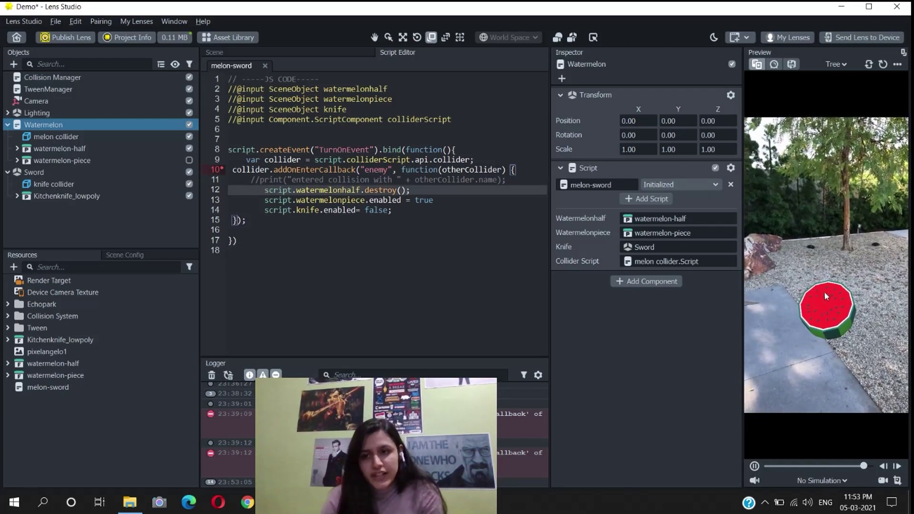
drag(332, 200, 351, 199)
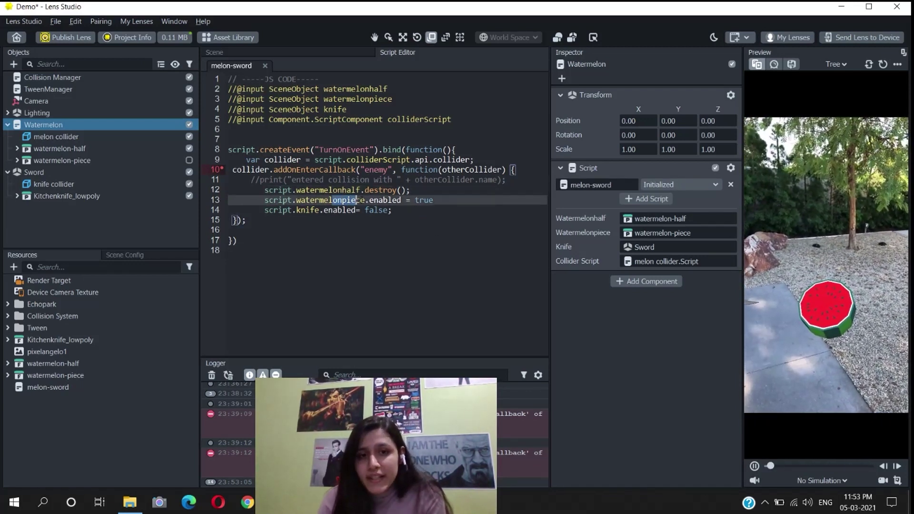
drag(287, 210, 393, 219)
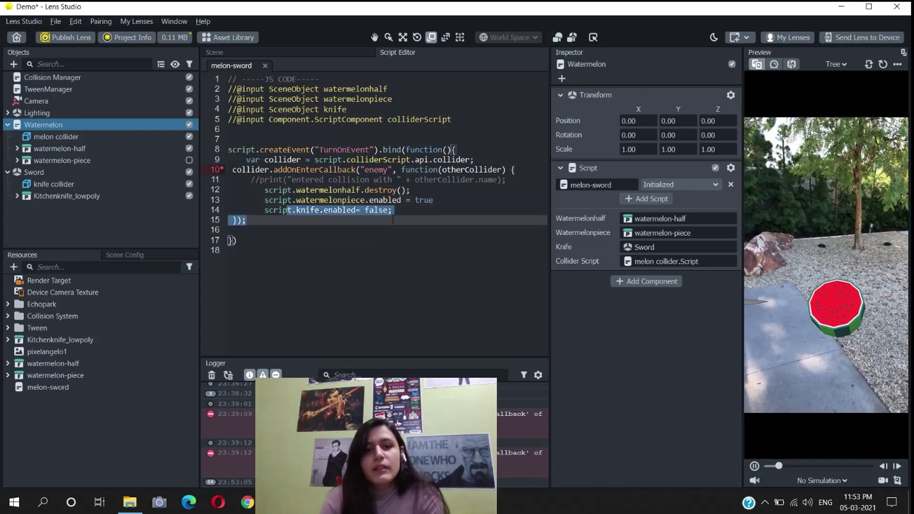
click(419, 218)
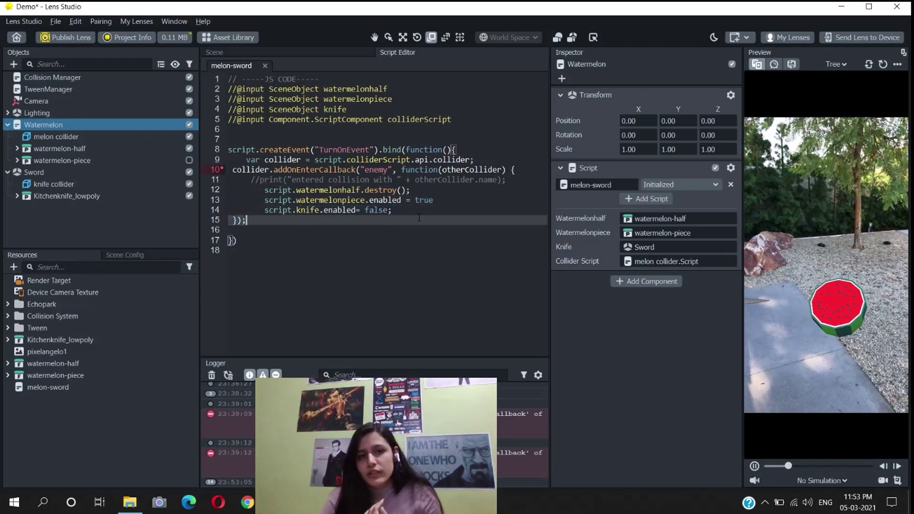
key(Down)
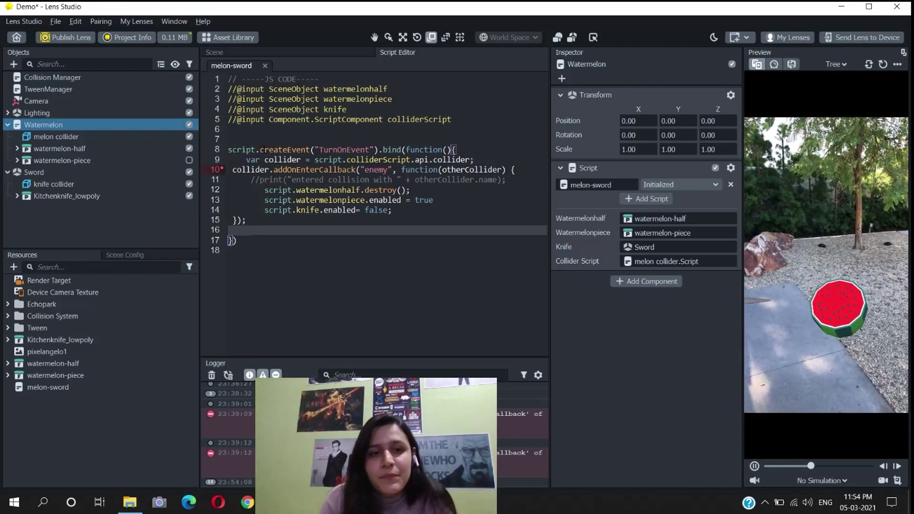
drag(234, 244, 229, 139)
click(305, 247)
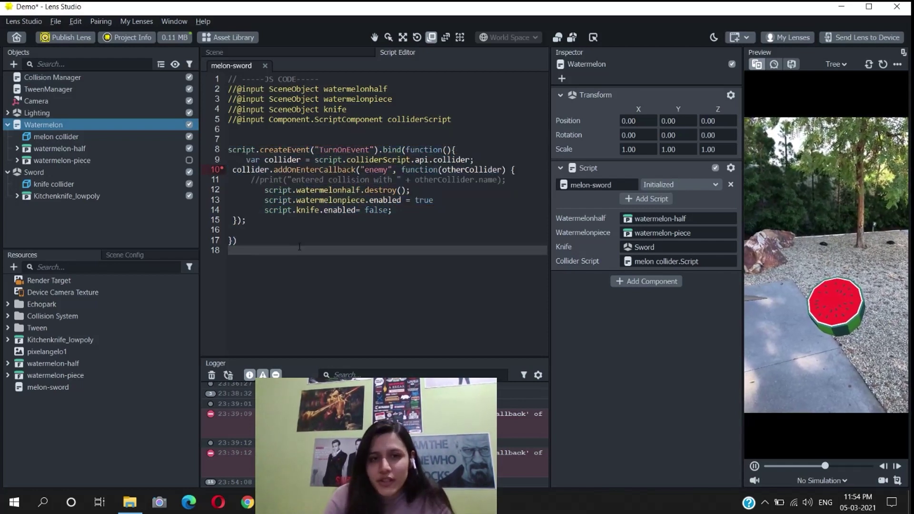